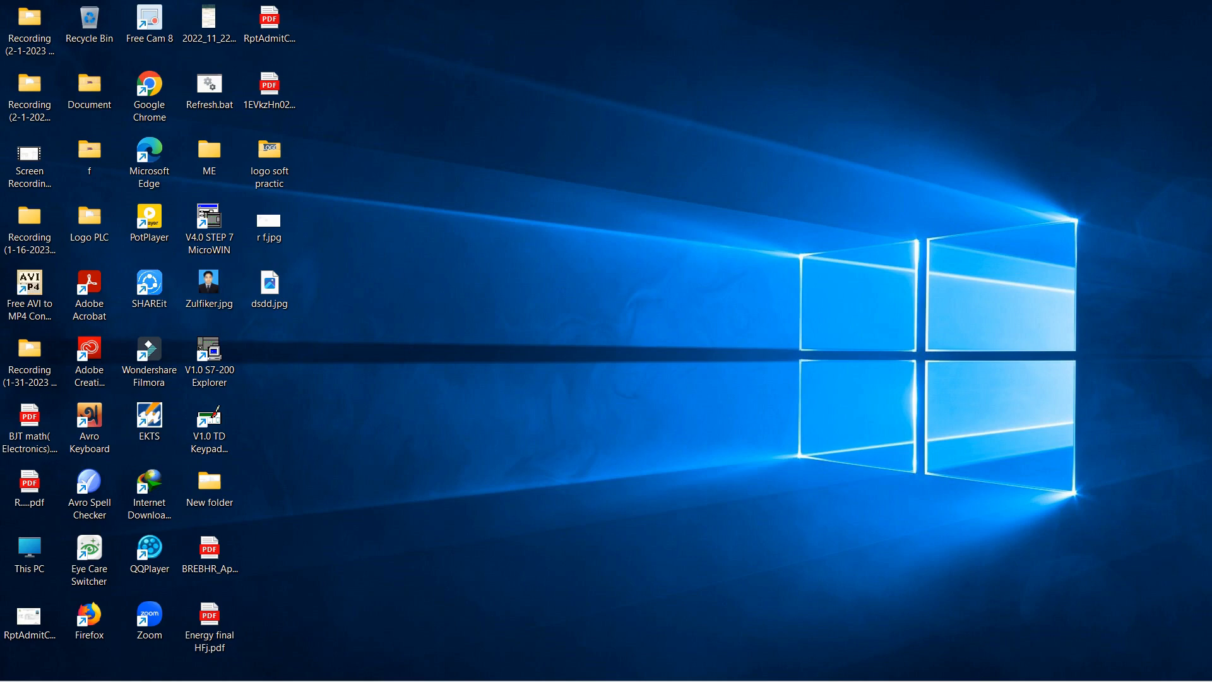
Step: Launch the EKTS simulator from the desktop and maximize its window
{"action": "double_click", "coordinate": [149, 418]}
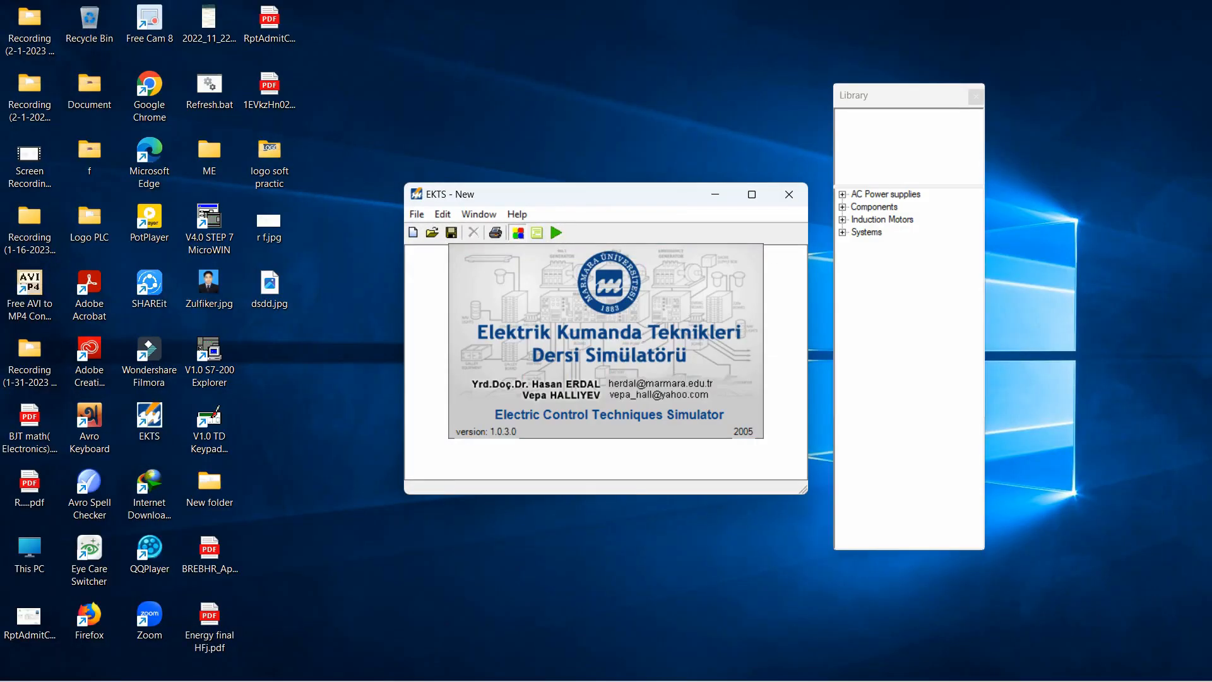
{"action": "left_click", "coordinate": [751, 194]}
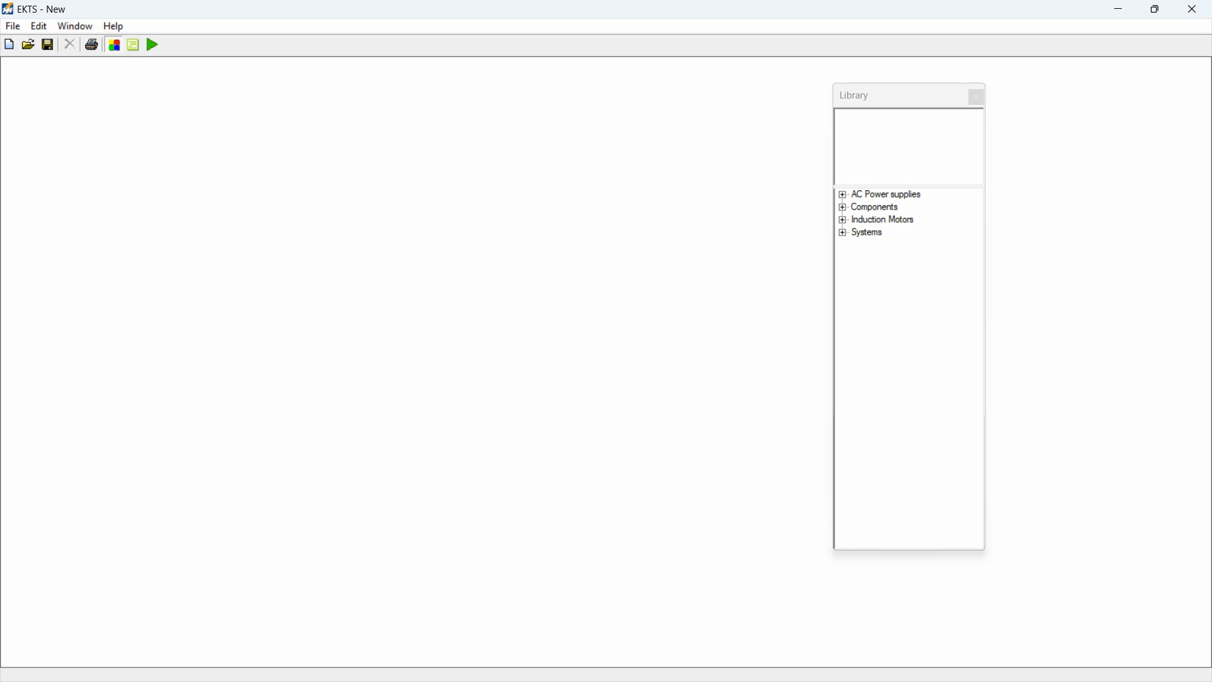
Step: Examine the library's AC power supplies, components and induction motors categories
{"action": "left_click", "coordinate": [843, 195]}
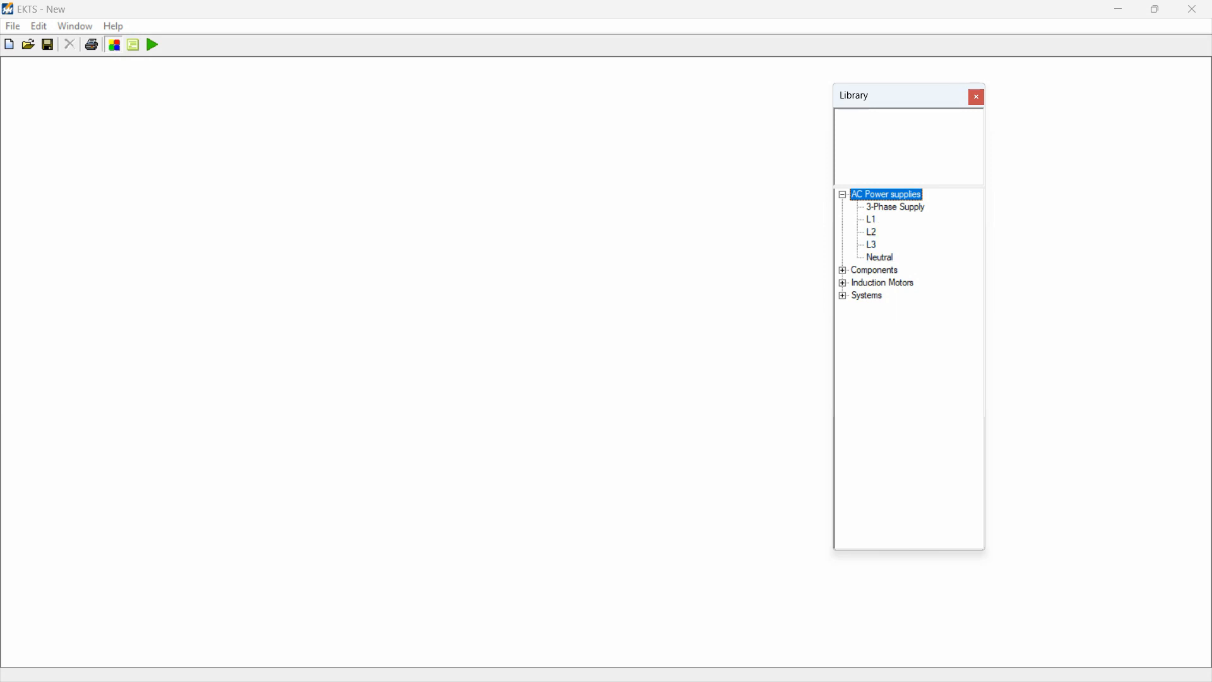
{"action": "left_click", "coordinate": [842, 194]}
{"action": "left_click", "coordinate": [843, 208]}
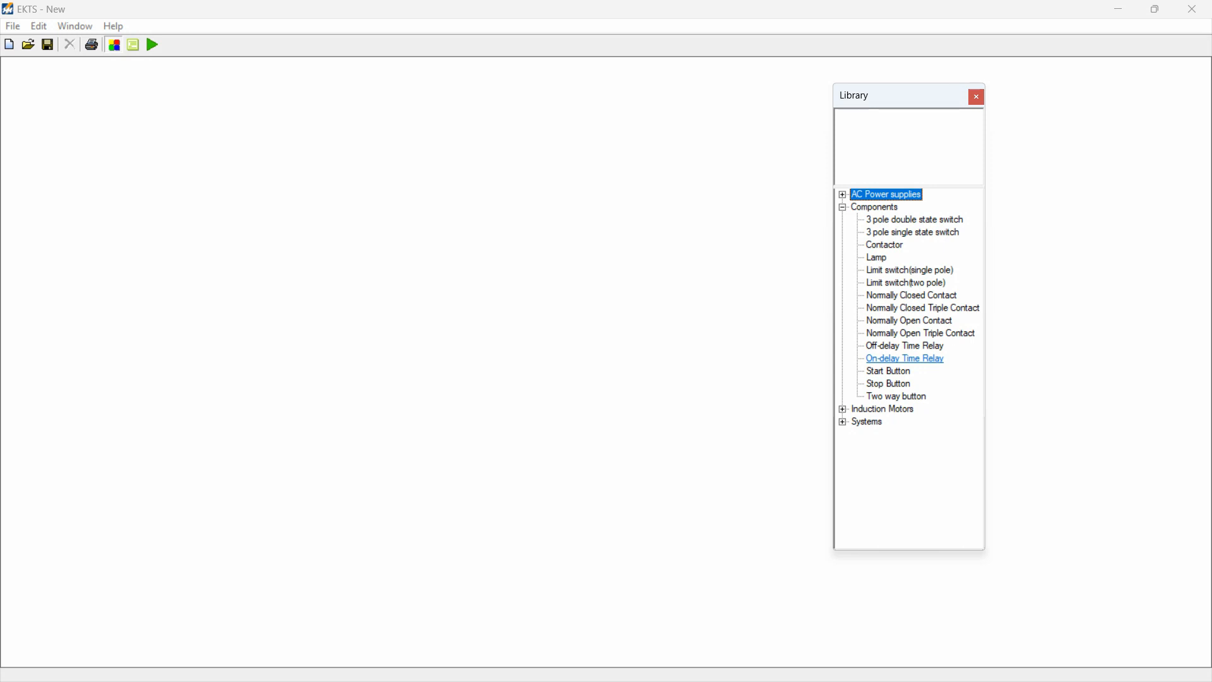
{"action": "left_click", "coordinate": [842, 207]}
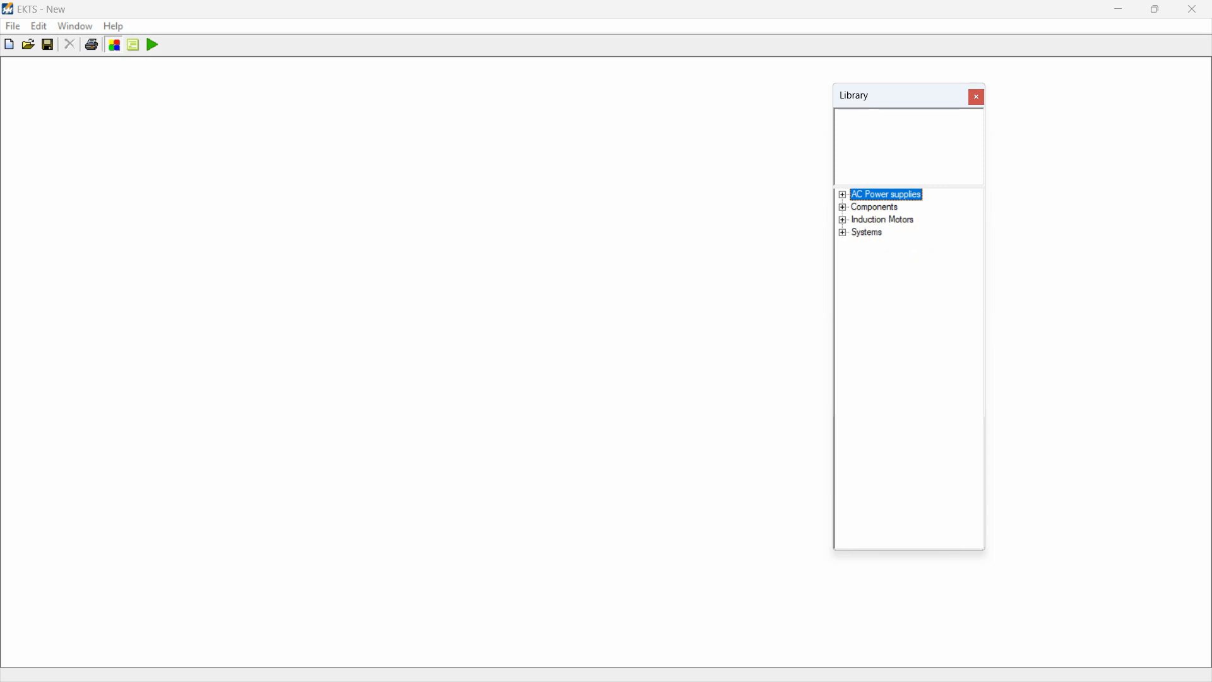
{"action": "left_click", "coordinate": [843, 220]}
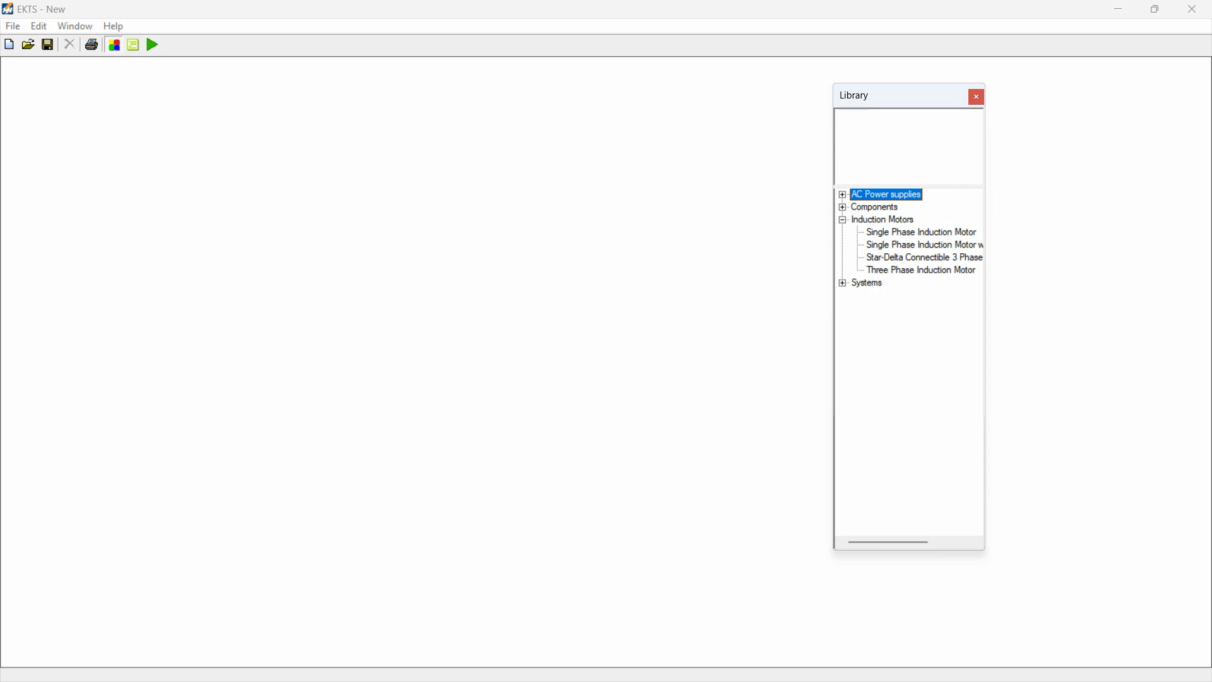
{"action": "left_click", "coordinate": [842, 219]}
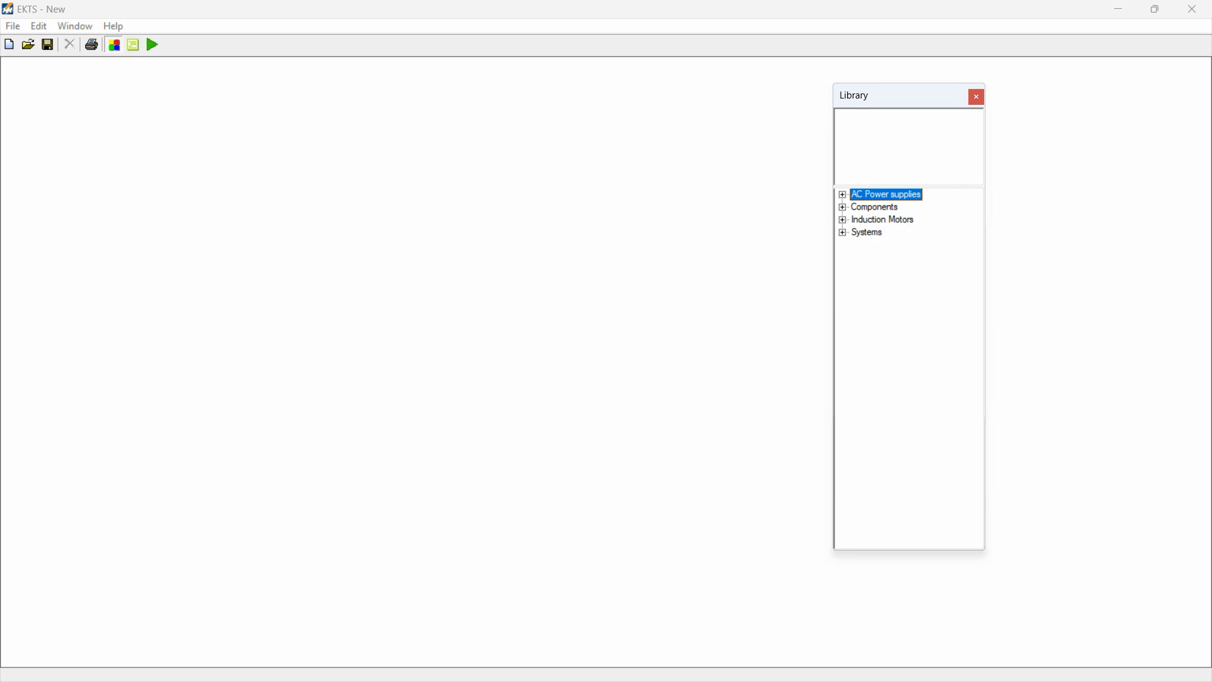
Step: Add an L1 power supply from the library and place it in the upper part of the drawing area
{"action": "left_click", "coordinate": [842, 194]}
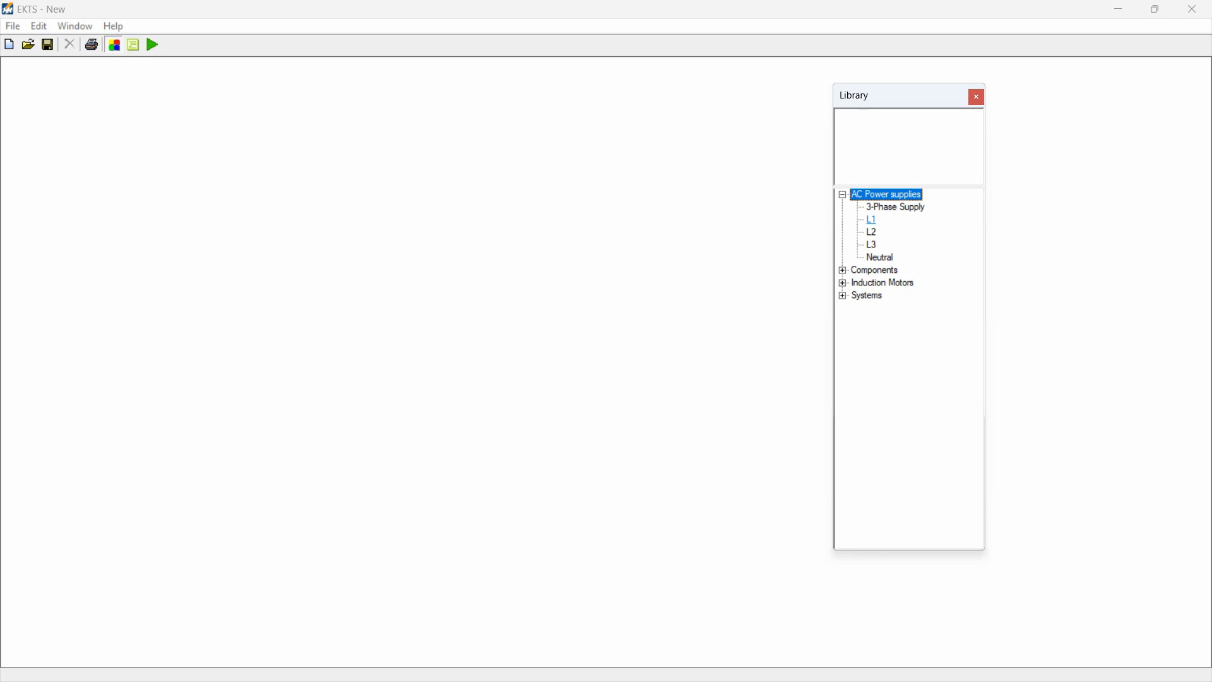
{"action": "double_click", "coordinate": [872, 220]}
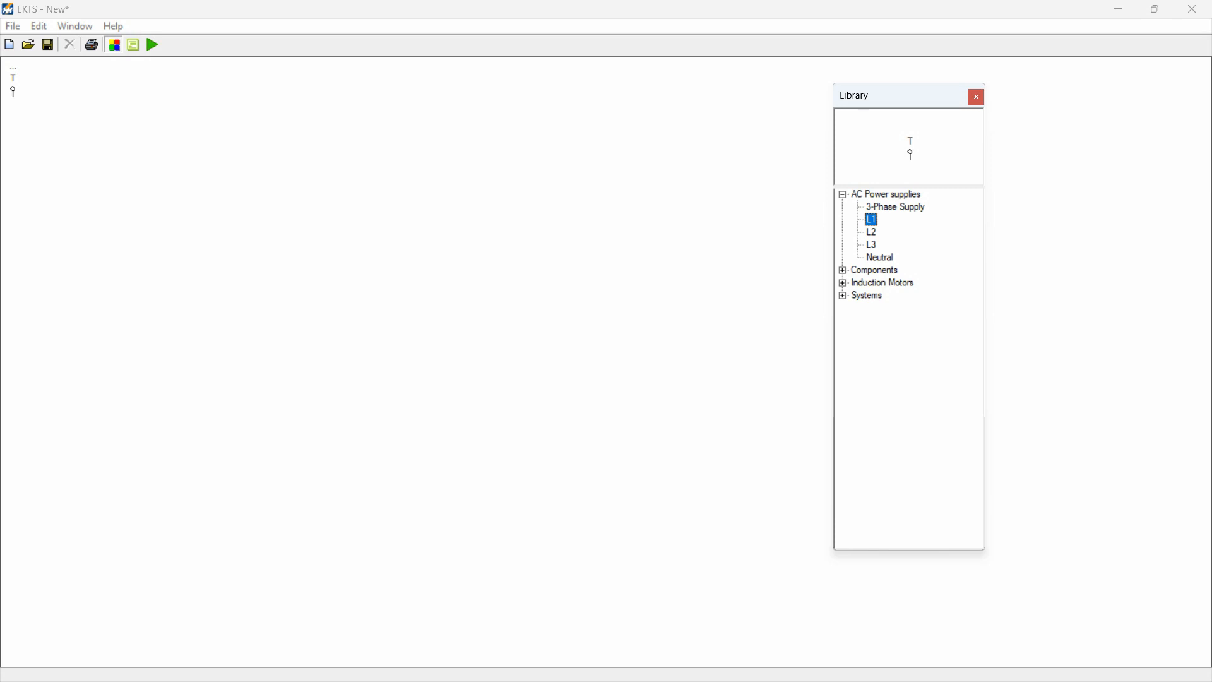
{"action": "left_click", "coordinate": [12, 81]}
{"action": "left_click_drag", "start_coordinate": [12, 80], "coordinate": [294, 99]}
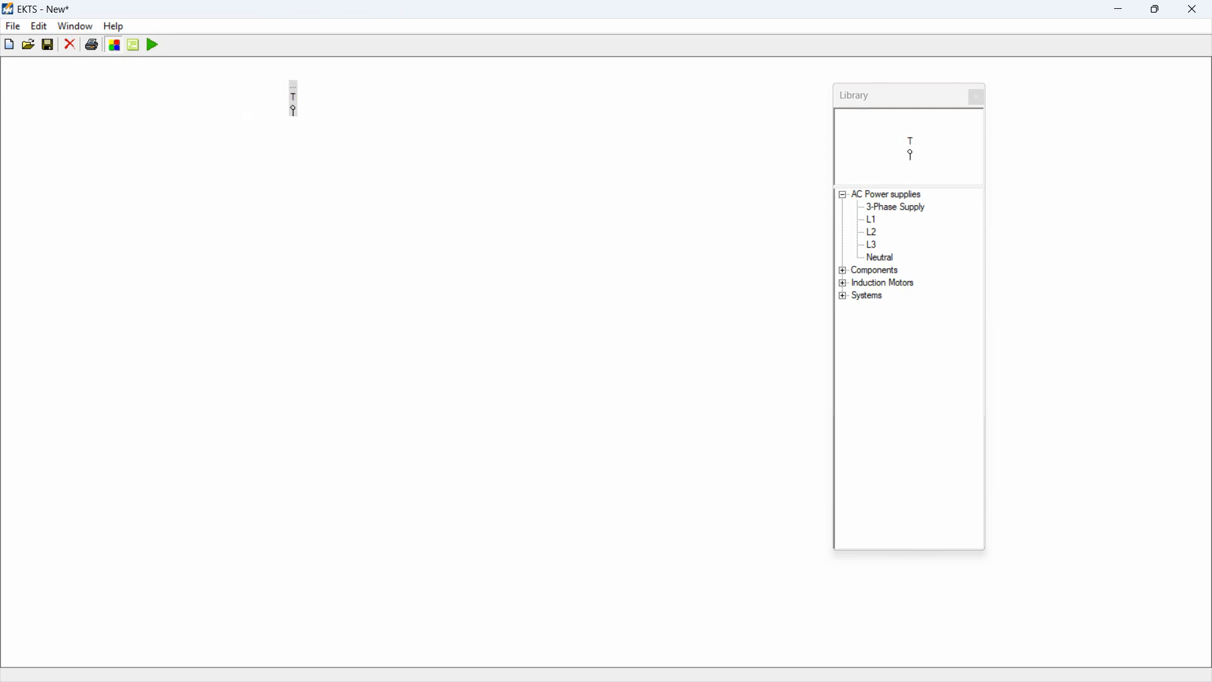
{"action": "key", "text": "Escape"}
Step: Add a Stop Button component and position it just below the L1 supply
{"action": "left_click", "coordinate": [842, 270]}
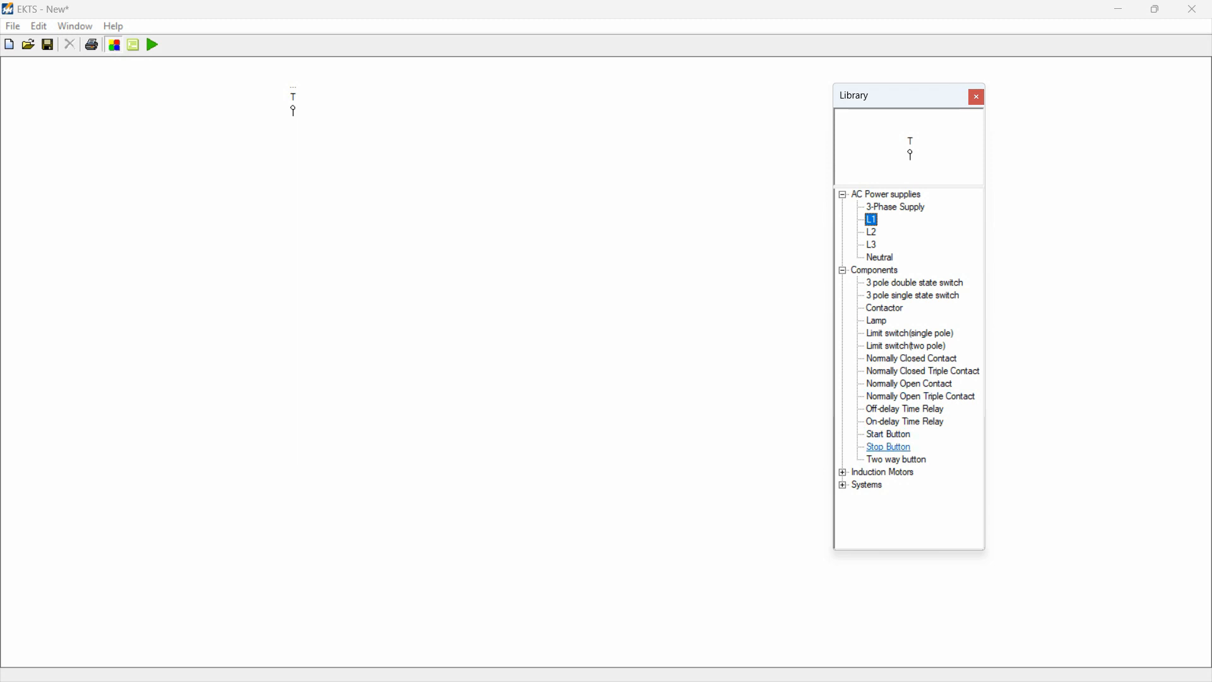
{"action": "double_click", "coordinate": [888, 447]}
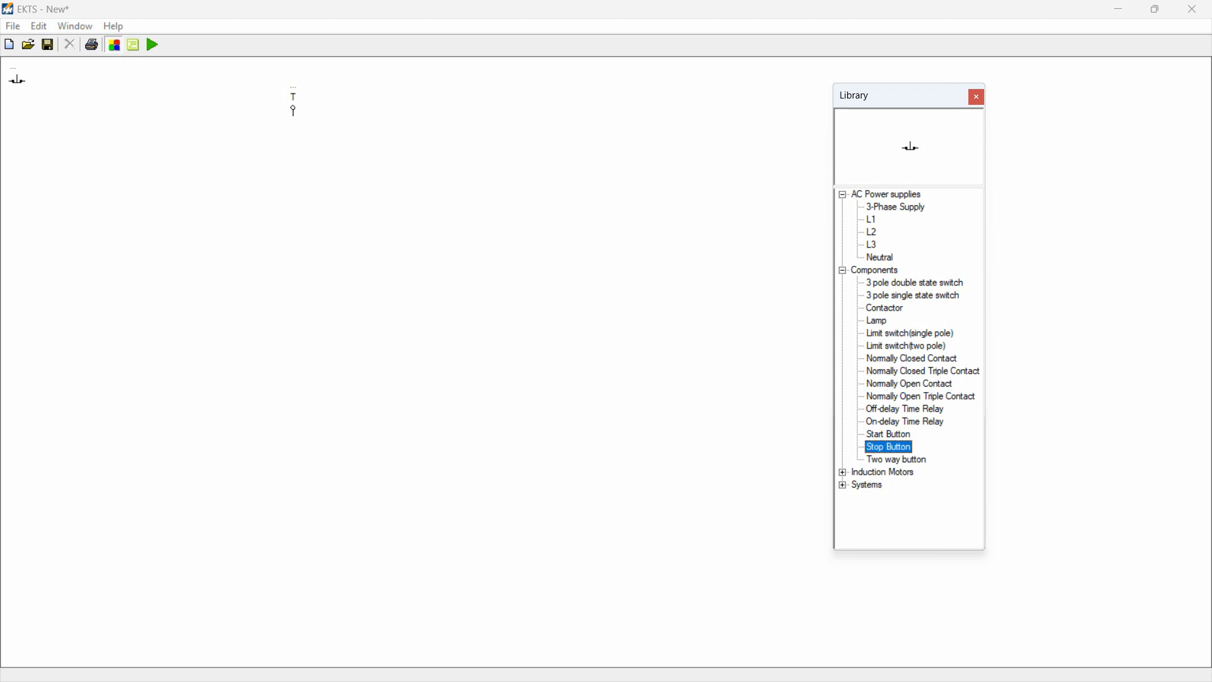
{"action": "left_click", "coordinate": [17, 80]}
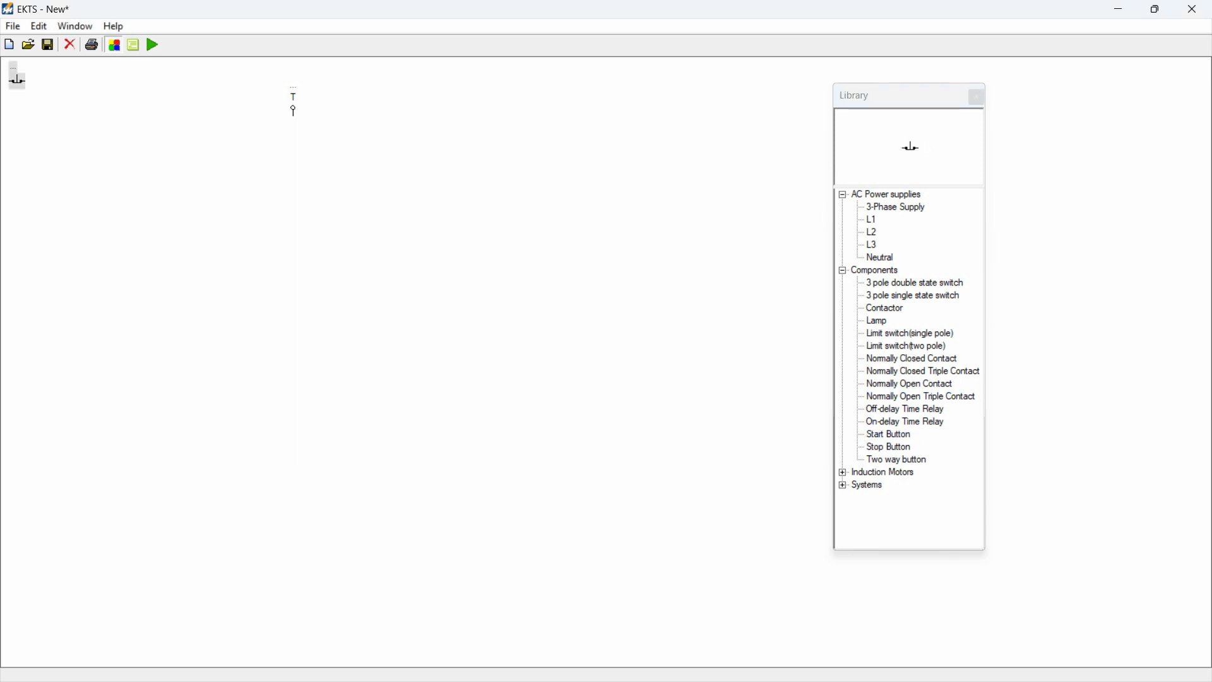
{"action": "left_click_drag", "start_coordinate": [17, 79], "coordinate": [290, 144]}
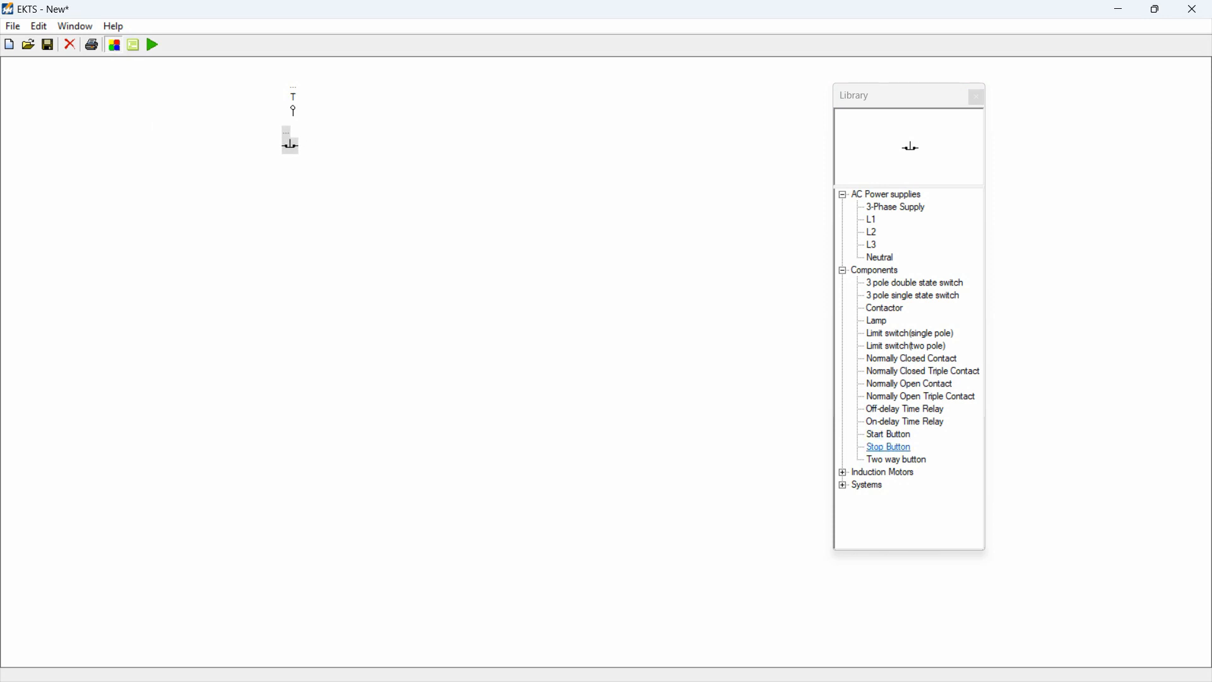
Step: Add a Start Button component and position it below the stop button
{"action": "left_click", "coordinate": [889, 435]}
{"action": "double_click", "coordinate": [889, 435]}
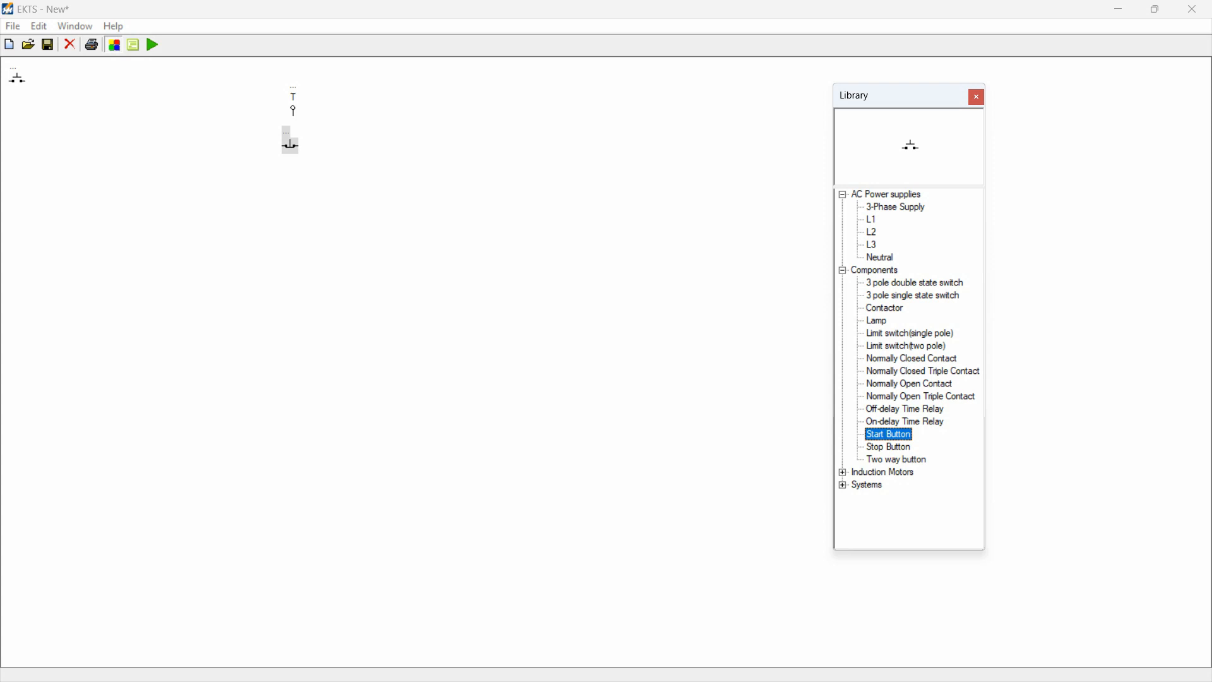
{"action": "left_click", "coordinate": [17, 79]}
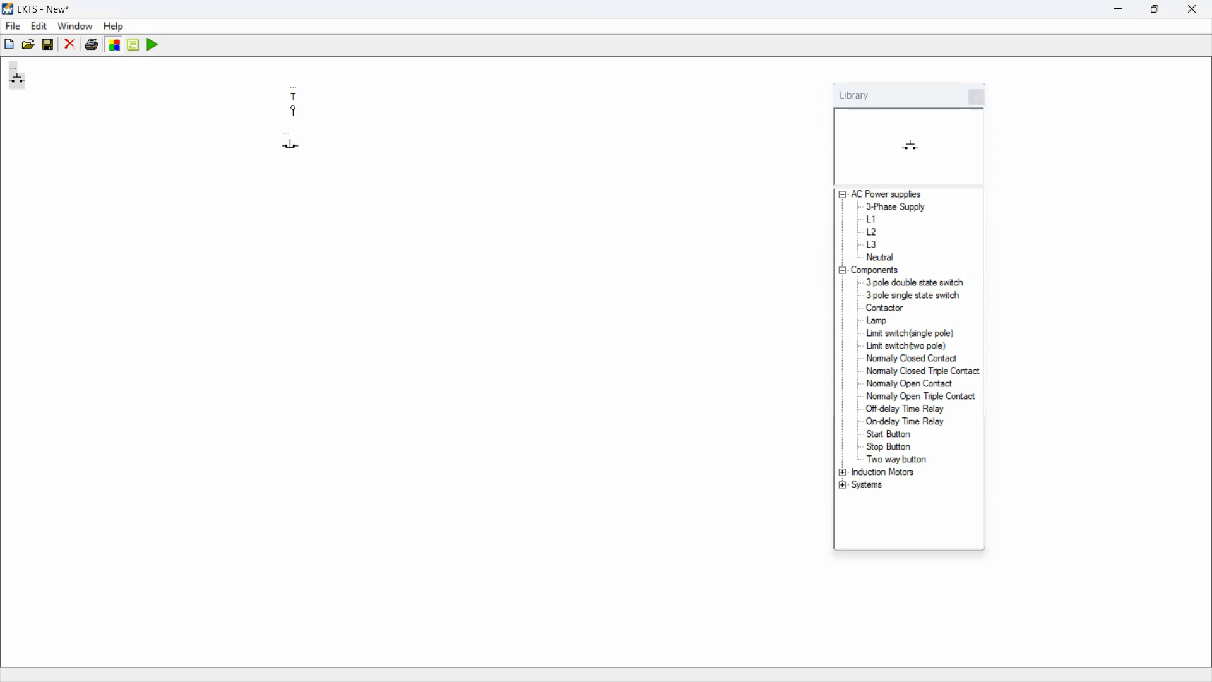
{"action": "left_click_drag", "start_coordinate": [17, 79], "coordinate": [291, 217]}
{"action": "left_click", "coordinate": [329, 243]}
Step: Add a Contactor component and position it below the start button
{"action": "double_click", "coordinate": [885, 308]}
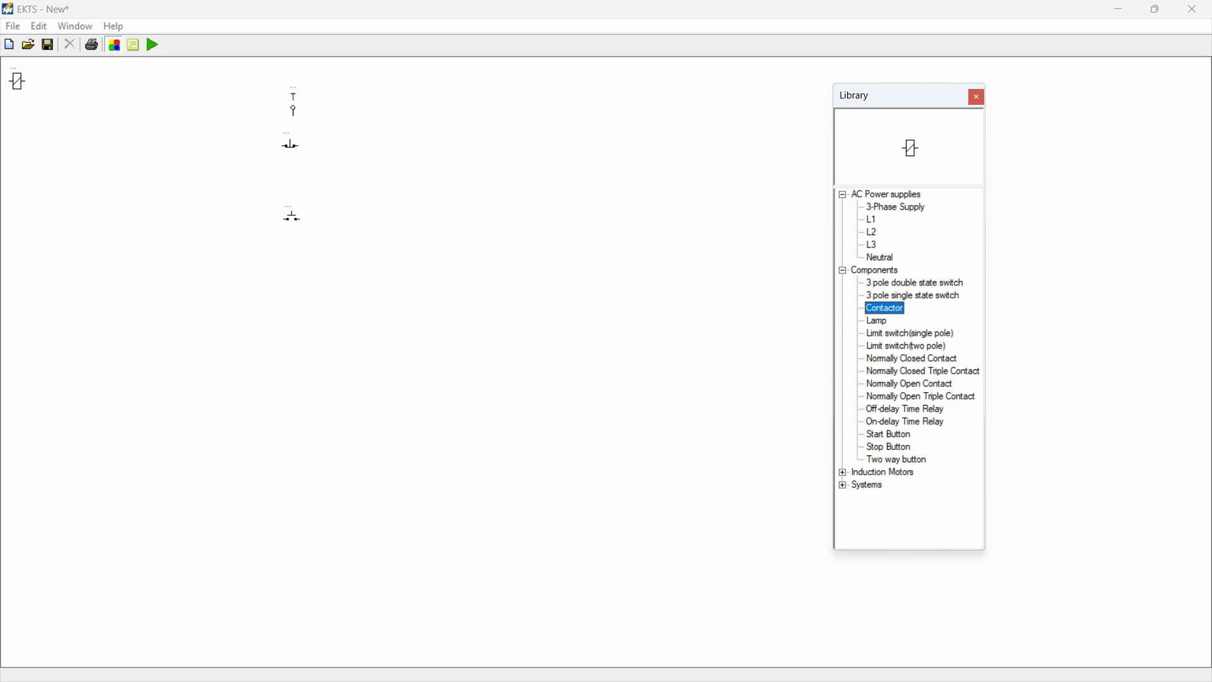
{"action": "left_click", "coordinate": [17, 82]}
{"action": "left_click_drag", "start_coordinate": [17, 81], "coordinate": [292, 291]}
{"action": "left_click", "coordinate": [335, 302]}
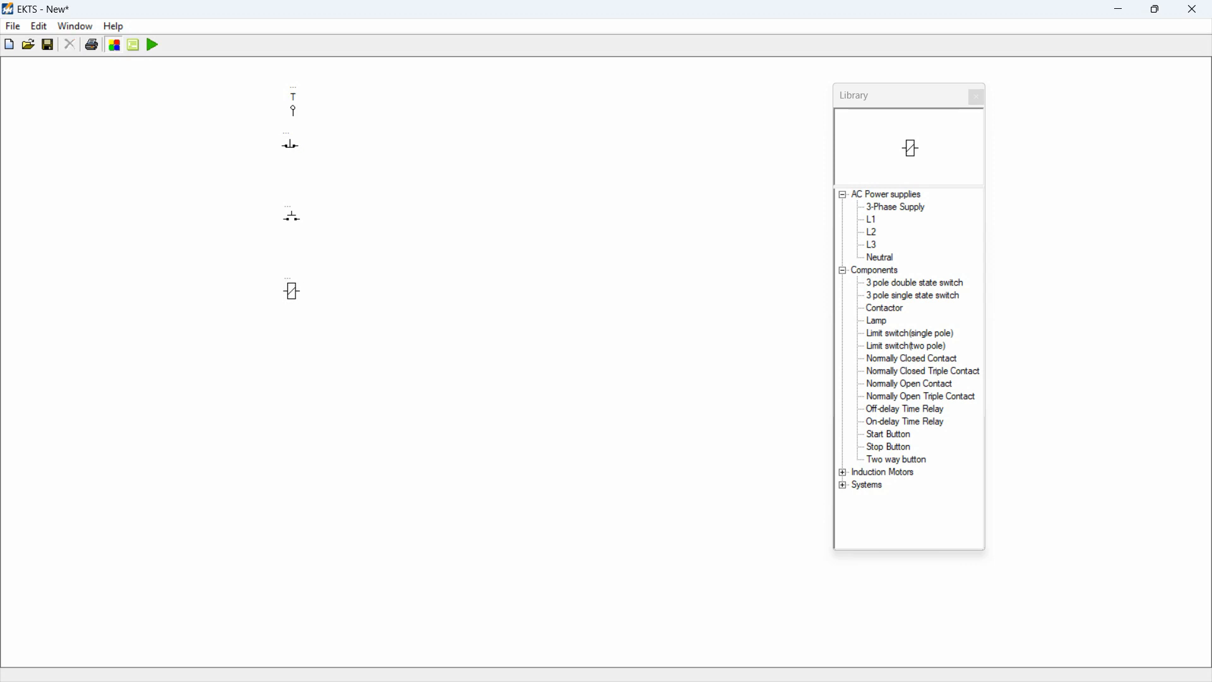
Step: Rotate the stop button by 270 degrees
{"action": "left_click", "coordinate": [290, 145]}
{"action": "left_click", "coordinate": [335, 155]}
{"action": "left_click", "coordinate": [290, 145]}
{"action": "right_click", "coordinate": [290, 146]}
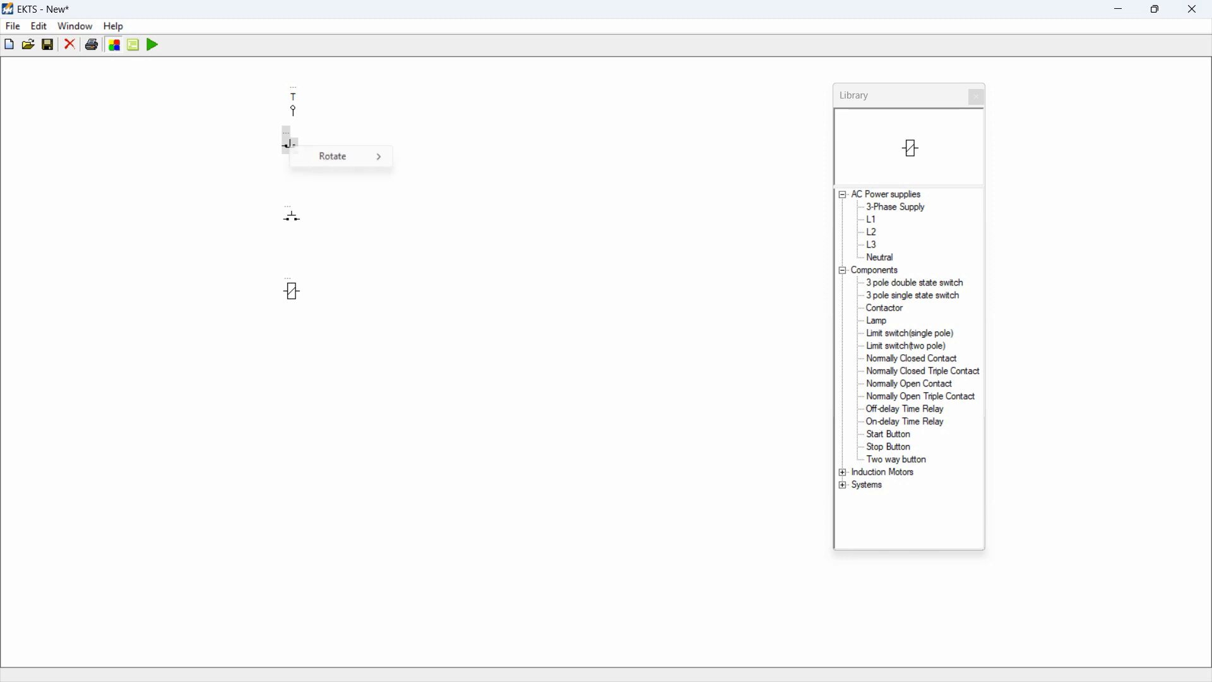
{"action": "mouse_move", "coordinate": [341, 156]}
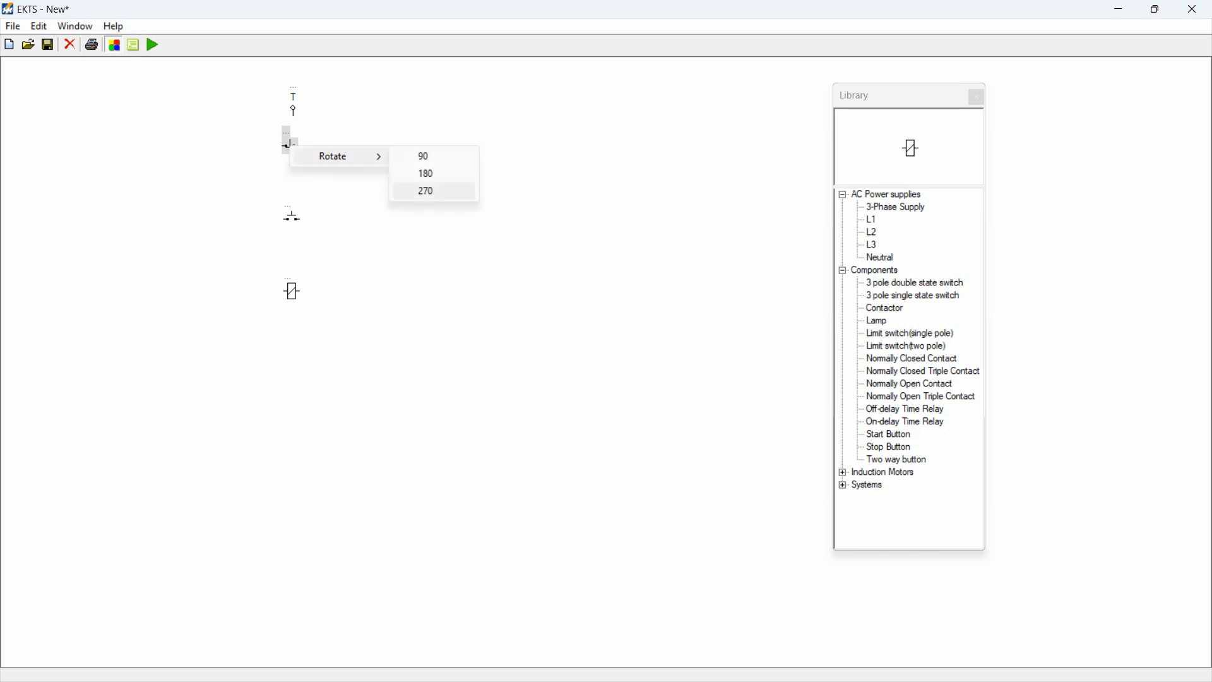
{"action": "left_click", "coordinate": [426, 190]}
Step: Rotate the start button by 270 degrees
{"action": "left_click", "coordinate": [292, 218]}
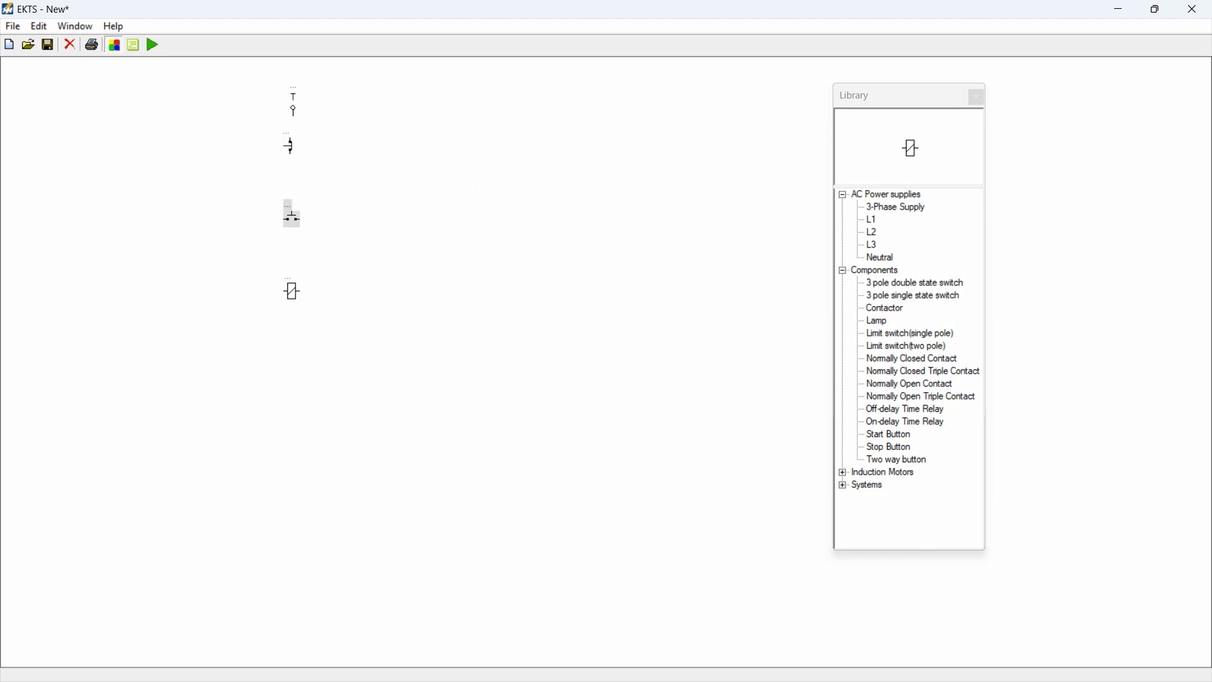
{"action": "right_click", "coordinate": [291, 218]}
{"action": "mouse_move", "coordinate": [354, 225]}
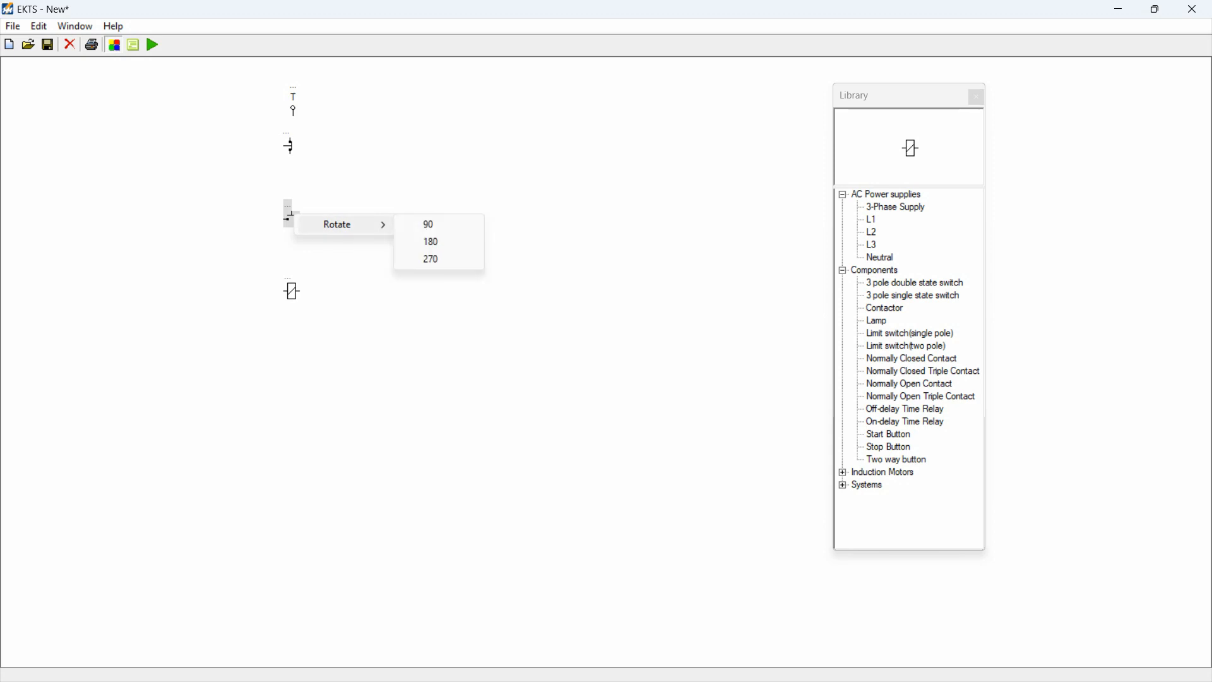
{"action": "left_click", "coordinate": [431, 260]}
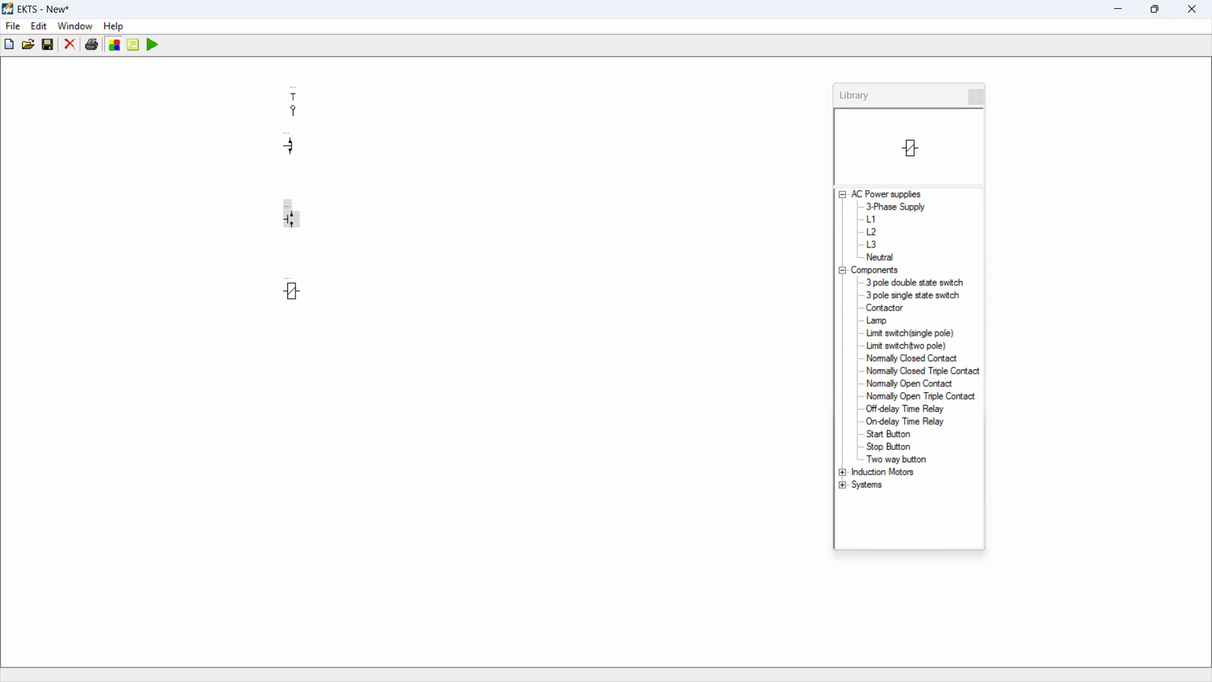
Step: Rotate the contactor coil by 270 degrees
{"action": "left_click", "coordinate": [292, 291]}
{"action": "right_click", "coordinate": [292, 292]}
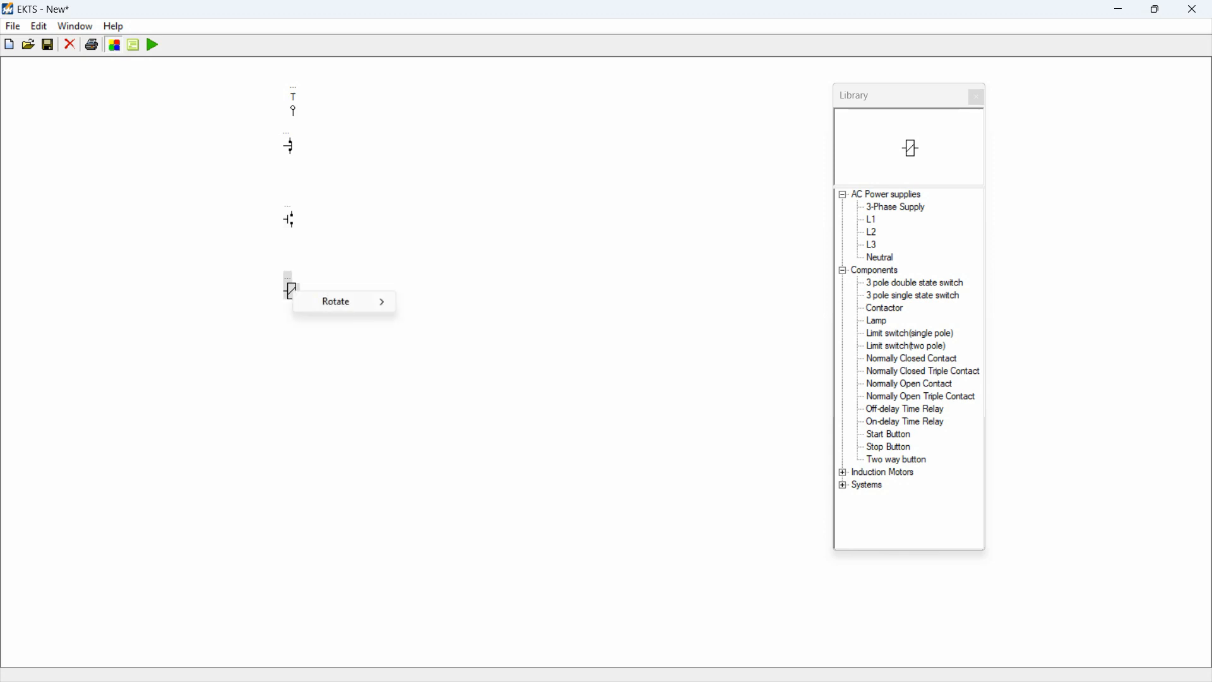
{"action": "mouse_move", "coordinate": [341, 302]}
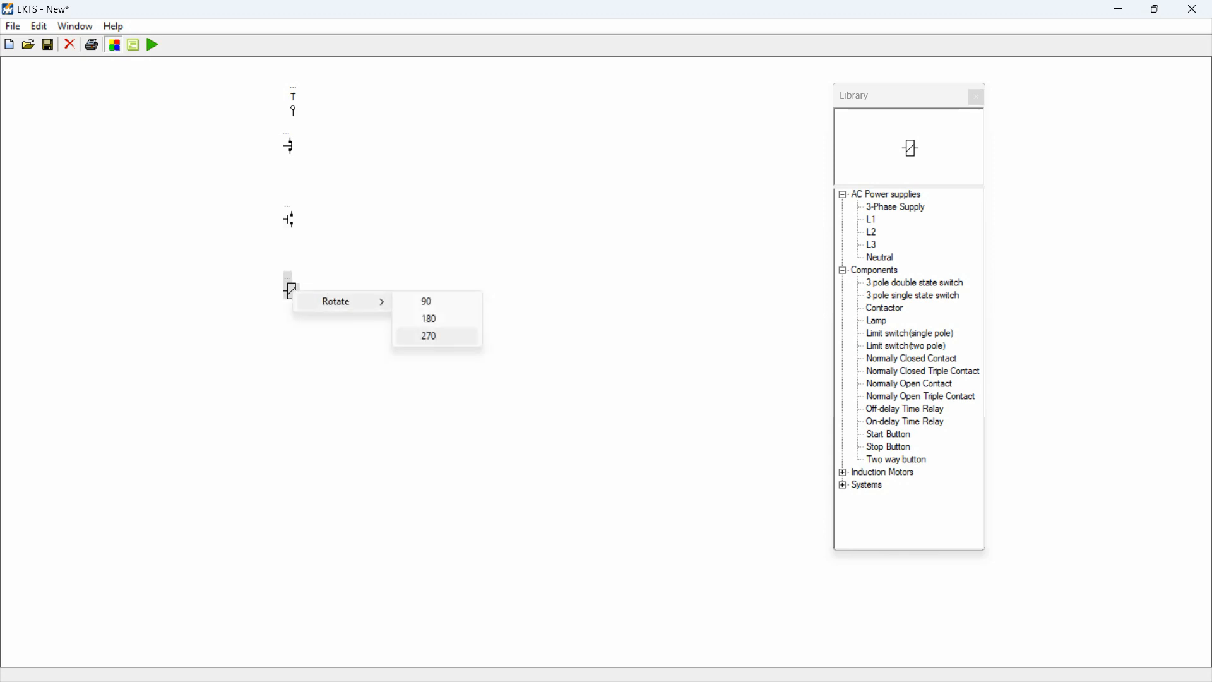
{"action": "left_click", "coordinate": [436, 336]}
{"action": "left_click", "coordinate": [436, 336]}
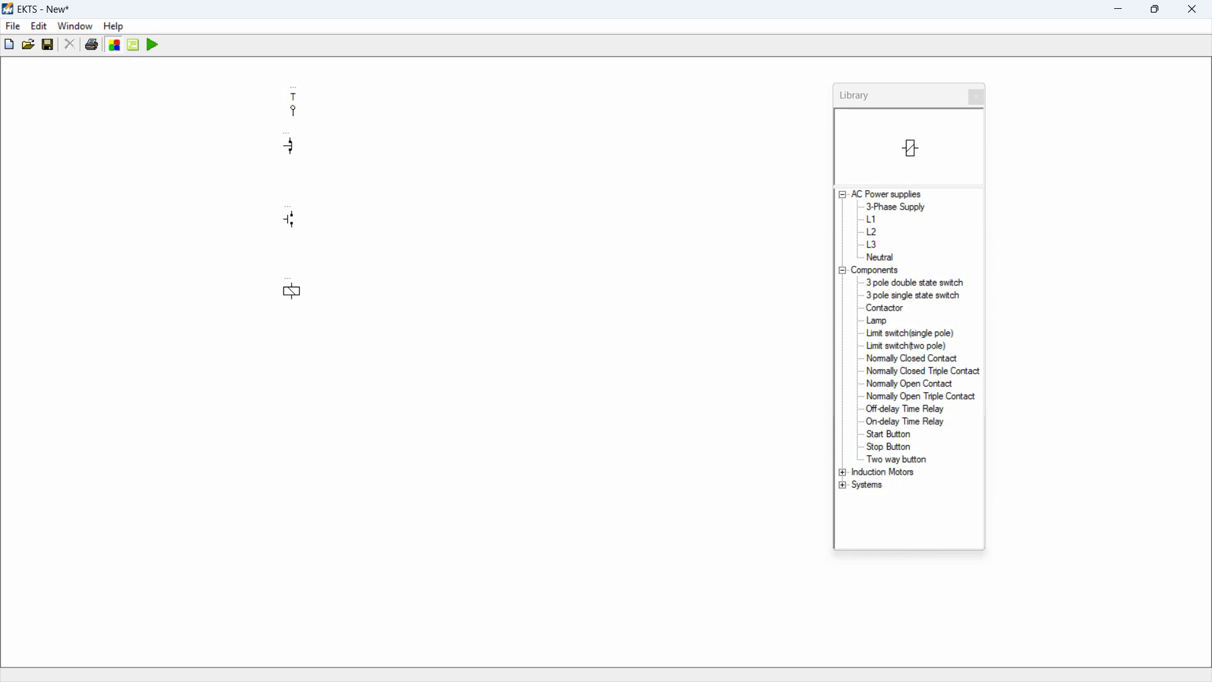
Step: Move the contactor, start button and stop button farther down to leave wiring space between them
{"action": "left_click", "coordinate": [292, 292]}
{"action": "left_click_drag", "start_coordinate": [292, 291], "coordinate": [293, 344]}
{"action": "left_click", "coordinate": [291, 219]}
{"action": "left_click_drag", "start_coordinate": [290, 219], "coordinate": [297, 276]}
{"action": "left_click", "coordinate": [297, 276]}
{"action": "left_click", "coordinate": [291, 146]}
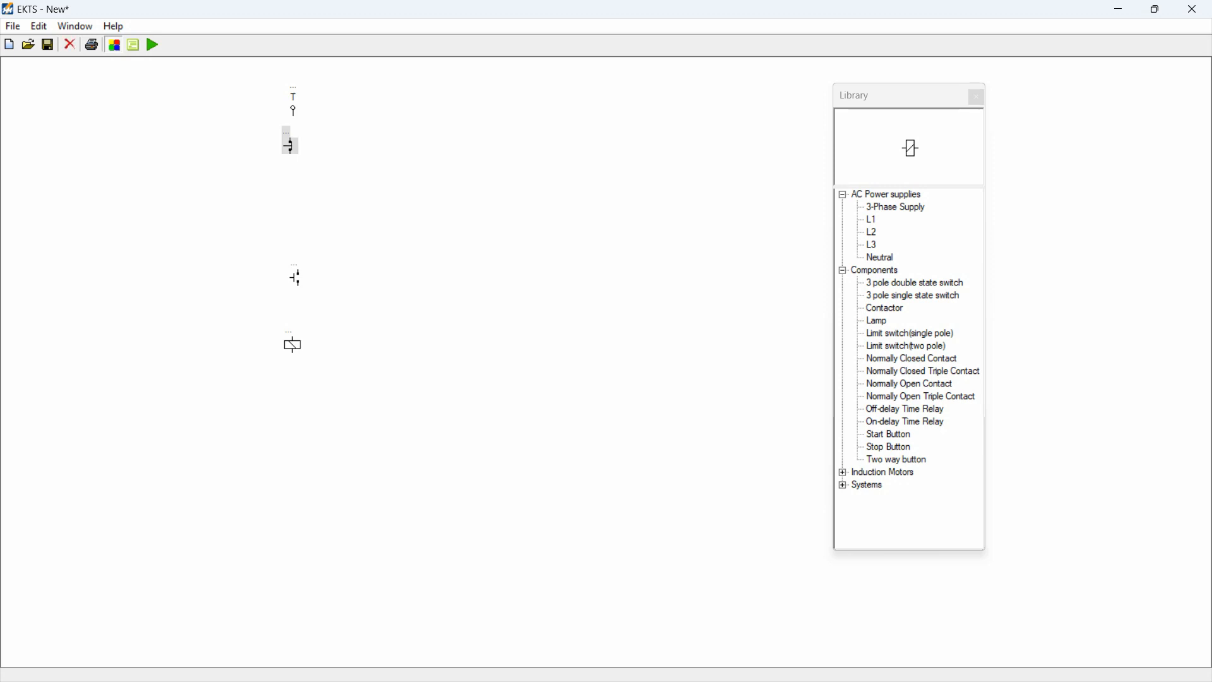
{"action": "left_click_drag", "start_coordinate": [291, 146], "coordinate": [296, 198]}
{"action": "left_click", "coordinate": [295, 198]}
Step: Wire the L1 supply, stop button, start button and contactor in series, and line the contactor up with the start button
{"action": "left_click_drag", "start_coordinate": [293, 143], "coordinate": [296, 191]}
{"action": "left_click_drag", "start_coordinate": [296, 191], "coordinate": [296, 191]}
{"action": "left_click_drag", "start_coordinate": [296, 206], "coordinate": [298, 275]}
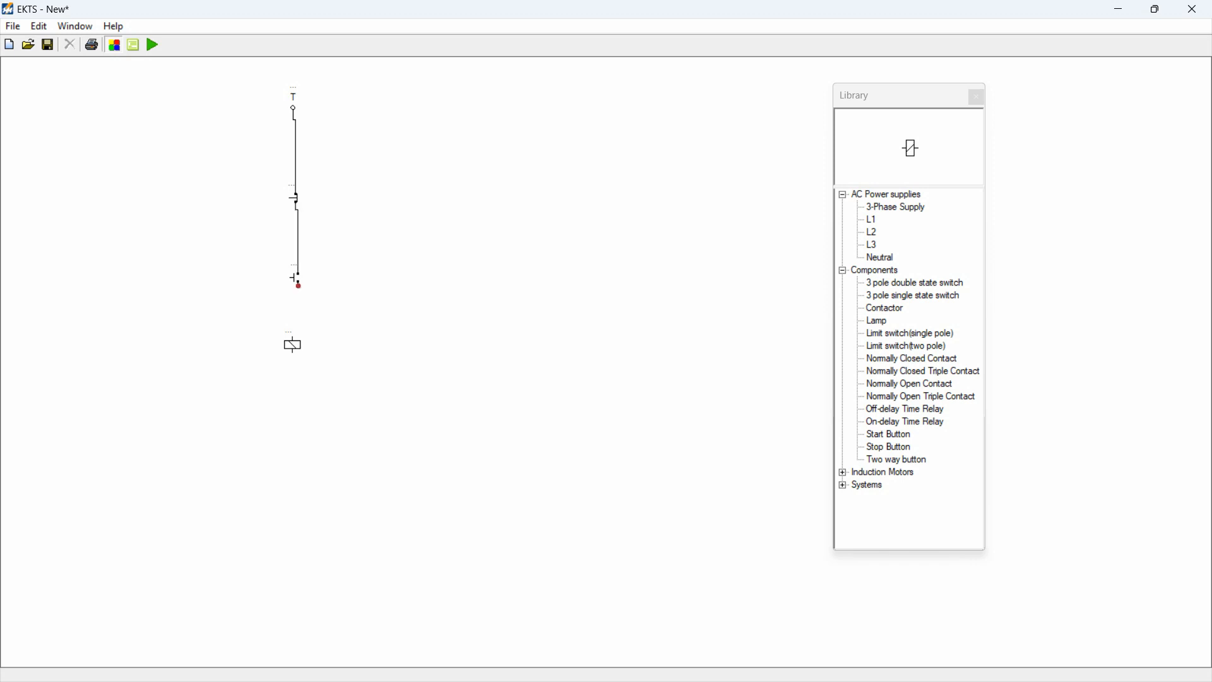
{"action": "left_click_drag", "start_coordinate": [298, 286], "coordinate": [298, 354]}
{"action": "left_click", "coordinate": [292, 344]}
{"action": "left_click", "coordinate": [392, 354]}
Step: Place a Neutral supply beside L1 and wire it to the contactor's lower terminal
{"action": "left_click", "coordinate": [882, 258]}
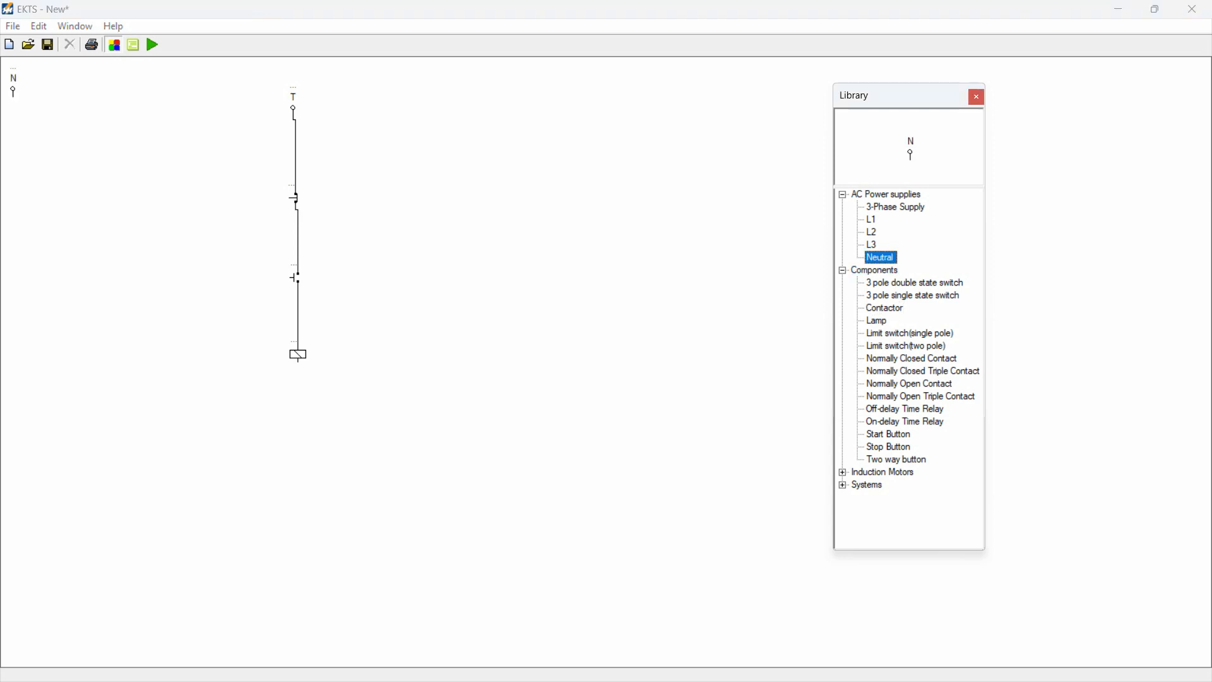
{"action": "left_click", "coordinate": [13, 80]}
{"action": "left_click_drag", "start_coordinate": [13, 80], "coordinate": [222, 114]}
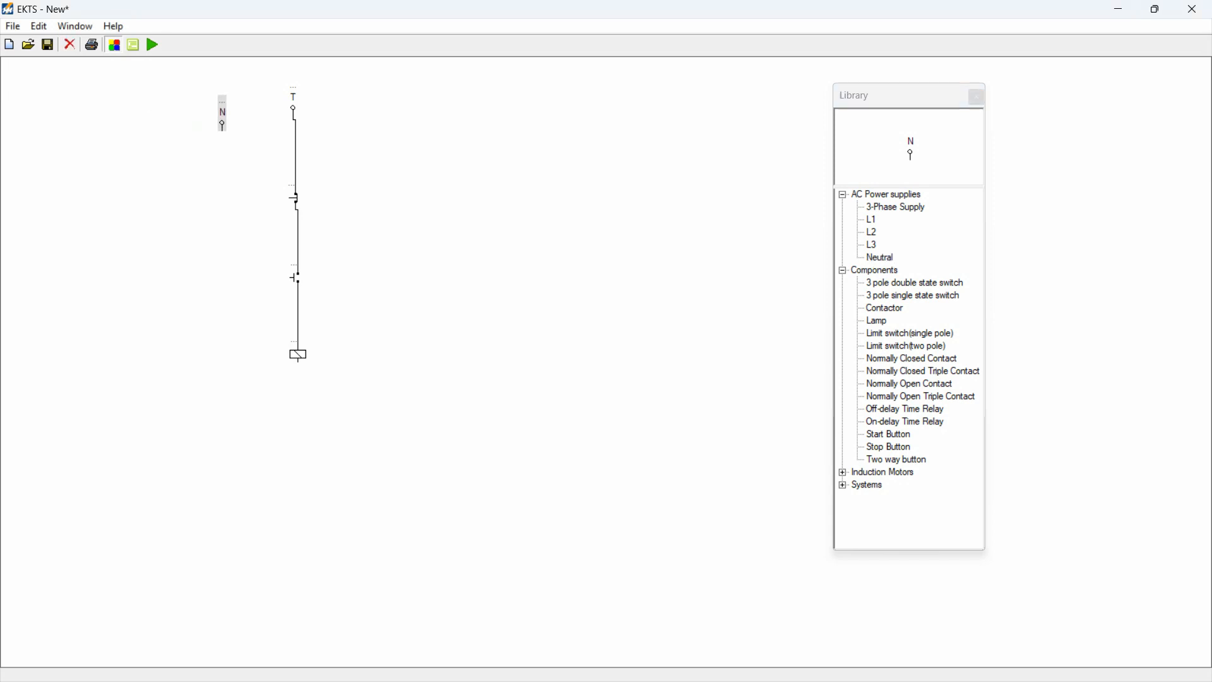
{"action": "left_click", "coordinate": [243, 151]}
{"action": "left_click_drag", "start_coordinate": [223, 131], "coordinate": [300, 364]}
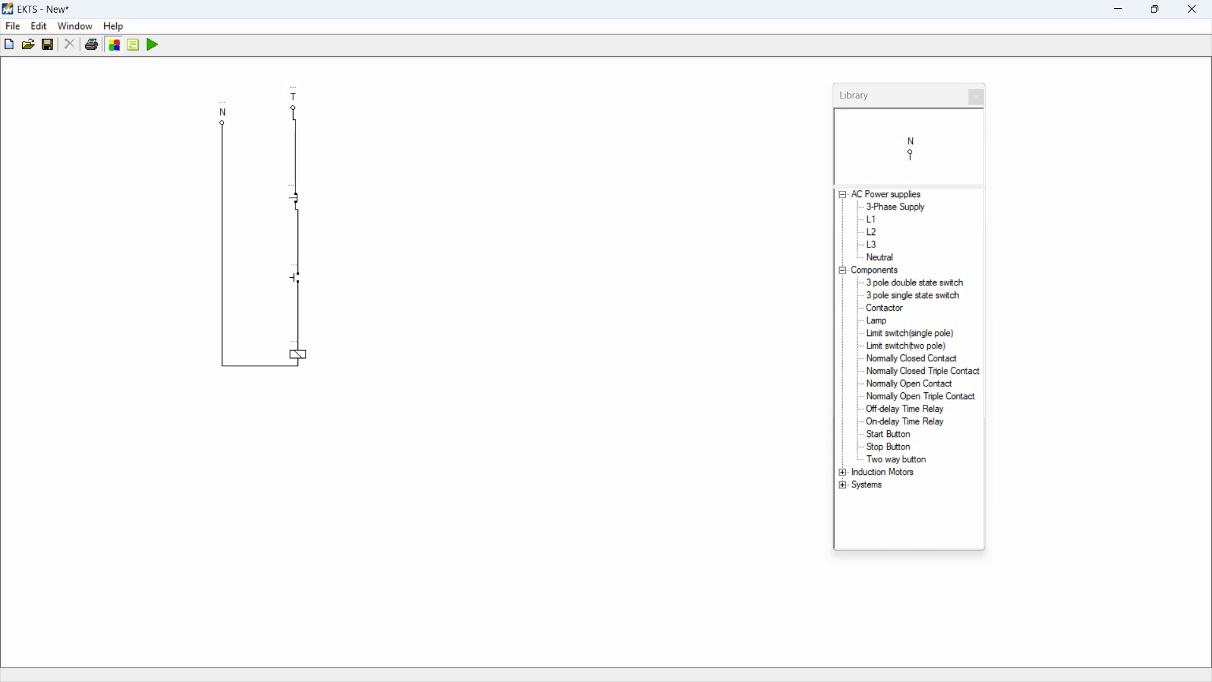
{"action": "left_click", "coordinate": [295, 198]}
{"action": "key", "text": "ctrl+a"}
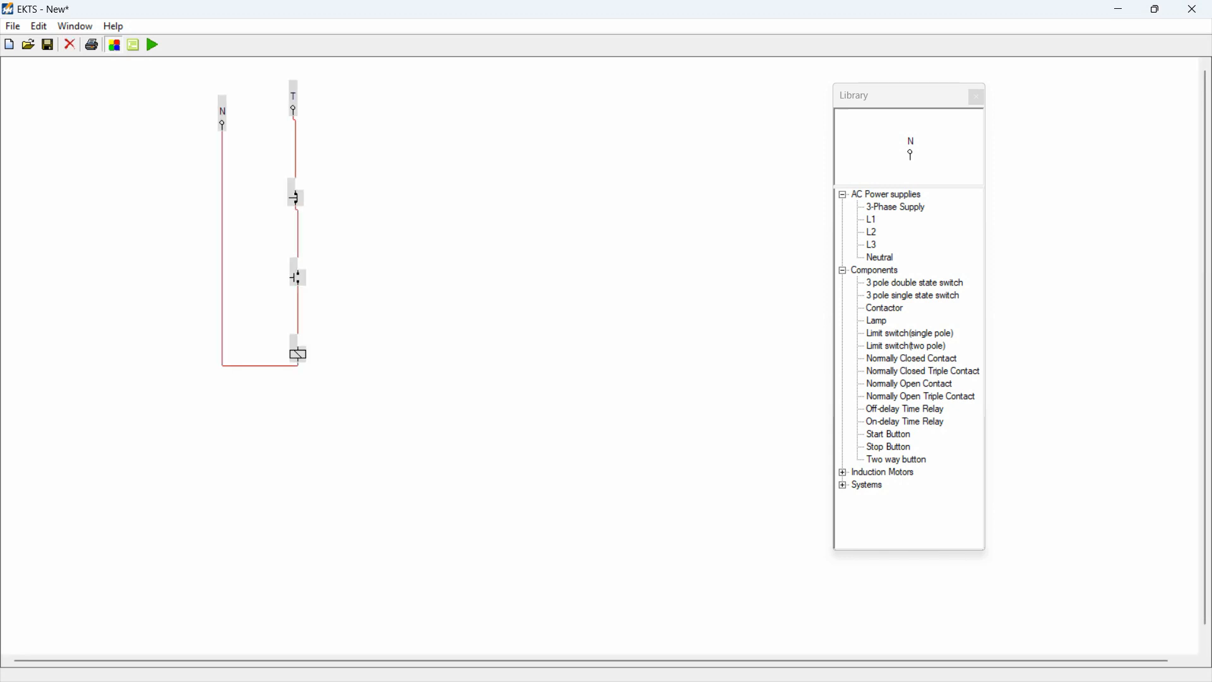
{"action": "key", "text": "Escape"}
Step: Label the stop button STOP
{"action": "double_click", "coordinate": [291, 185]}
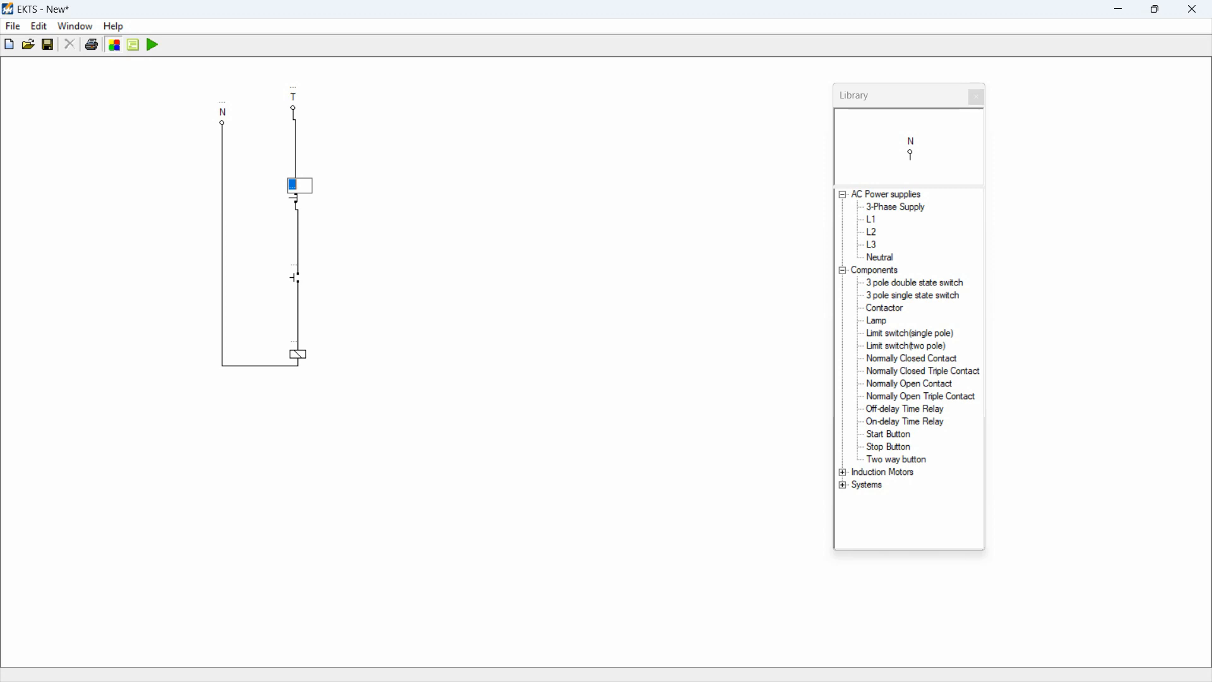
{"action": "type", "text": "Stop"}
{"action": "key", "text": "Return"}
Step: Label the start button START
{"action": "left_click", "coordinate": [294, 264]}
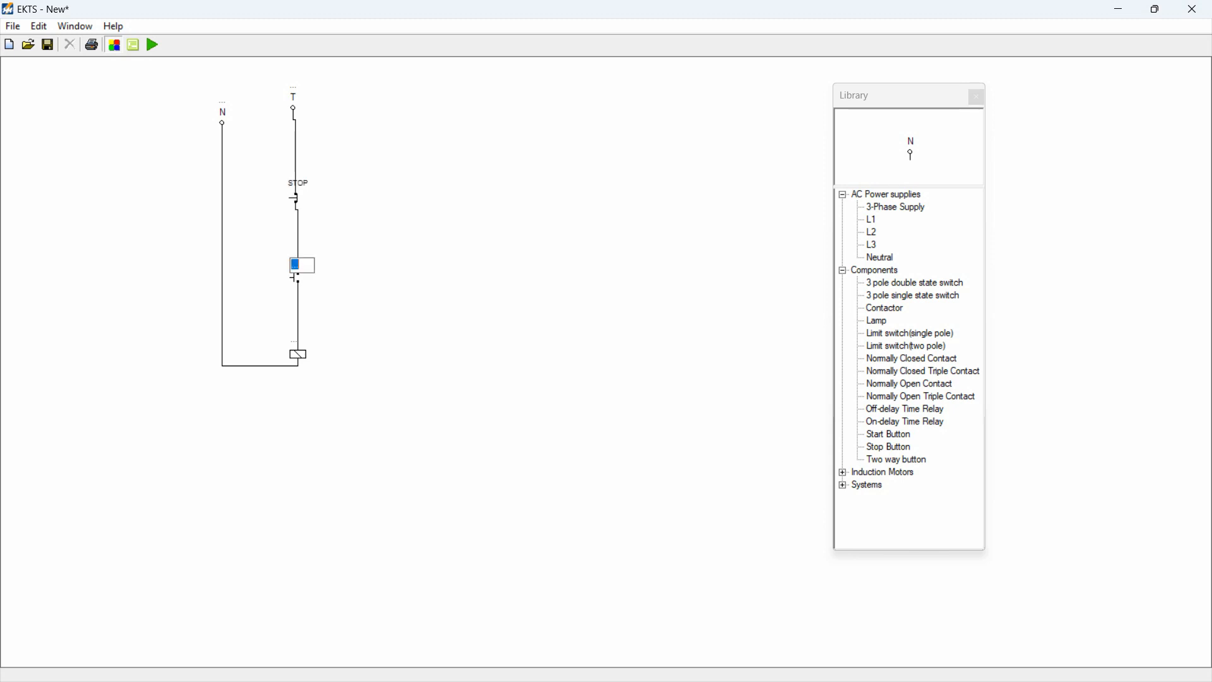
{"action": "type", "text": "start"}
{"action": "key", "text": "Return"}
Step: Label the contactor MC
{"action": "left_click", "coordinate": [294, 342]}
{"action": "left_click", "coordinate": [303, 342]}
{"action": "key", "text": "BackSpace"}
{"action": "key", "text": "BackSpace"}
{"action": "type", "text": "Mc"}
{"action": "key", "text": "Return"}
Step: Run a simulation of the STOP, START and MC control circuit and end it
{"action": "left_click", "coordinate": [152, 44]}
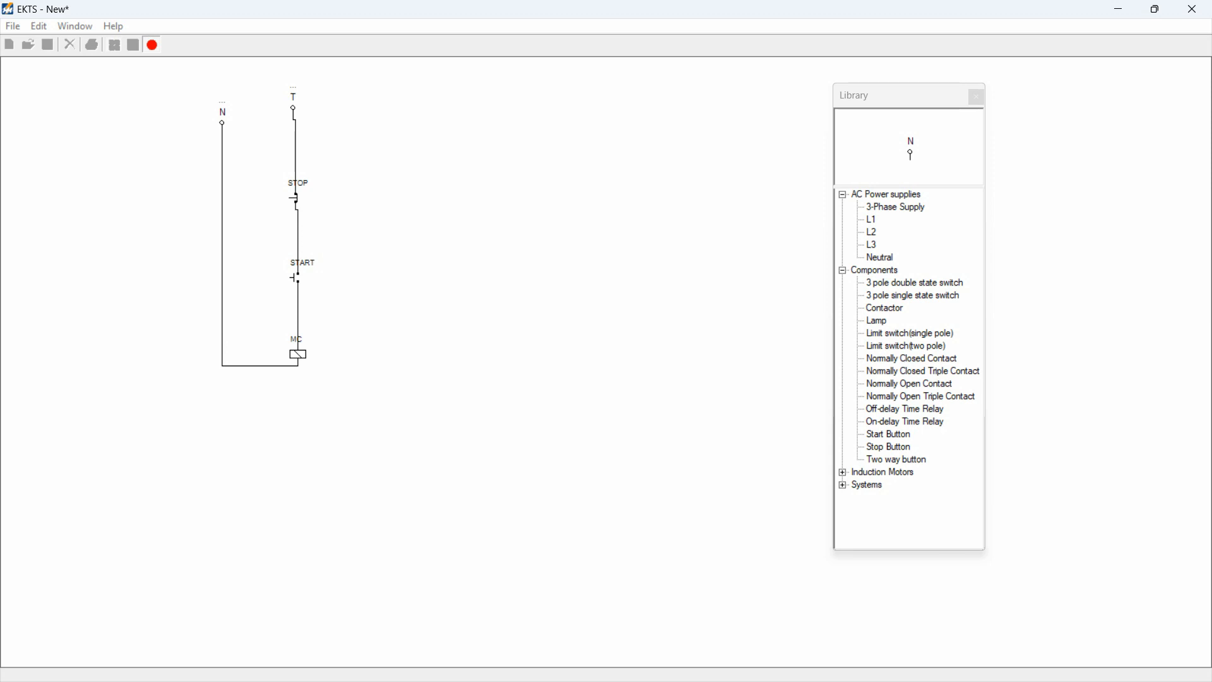
{"action": "left_click", "coordinate": [153, 45]}
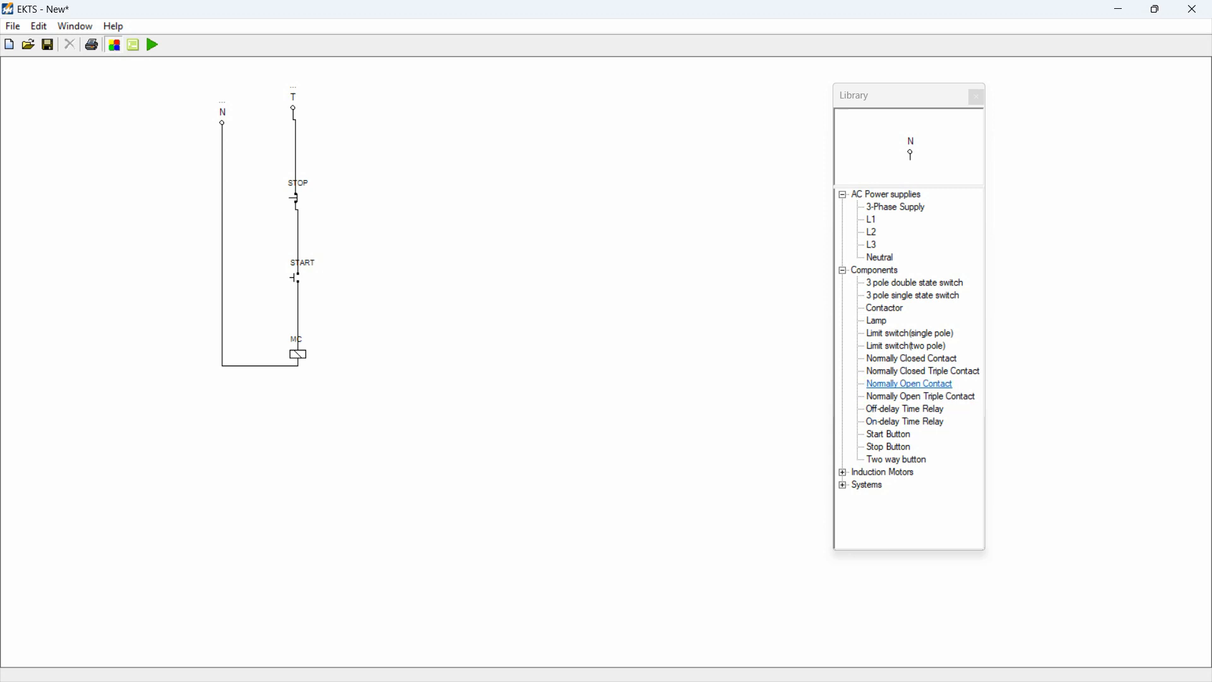
Step: Place a Normally Open Contact beside the START button and rotate it by 270 degrees
{"action": "double_click", "coordinate": [910, 384]}
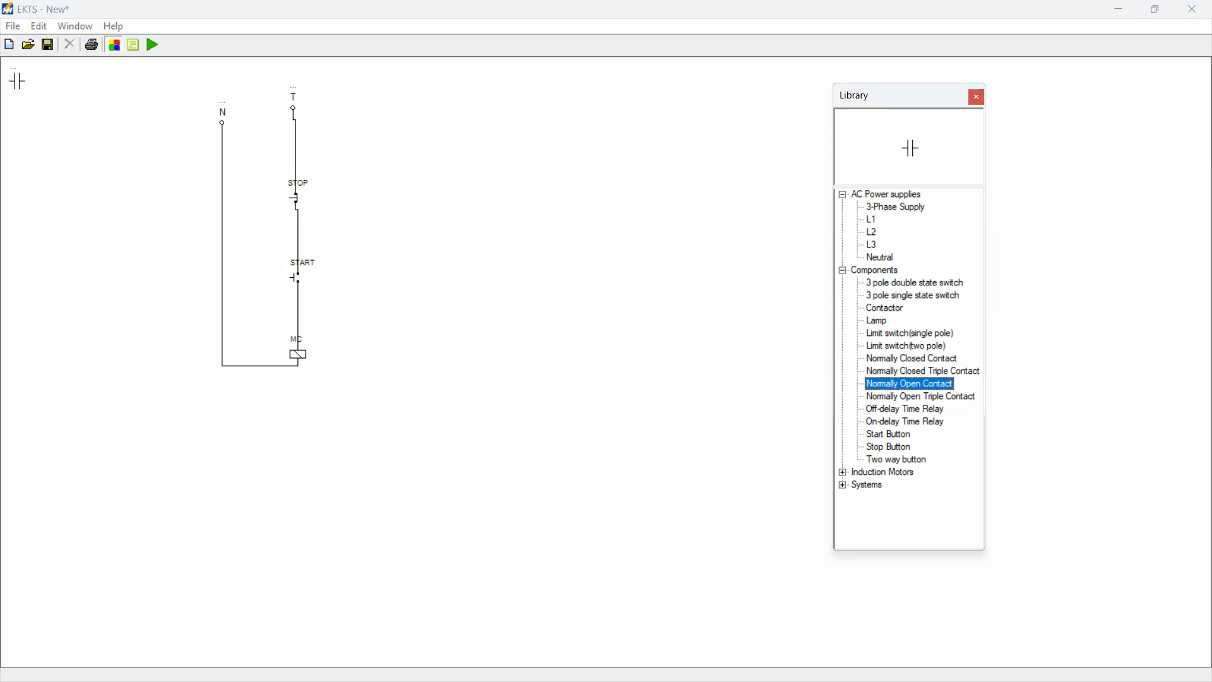
{"action": "left_click", "coordinate": [17, 81]}
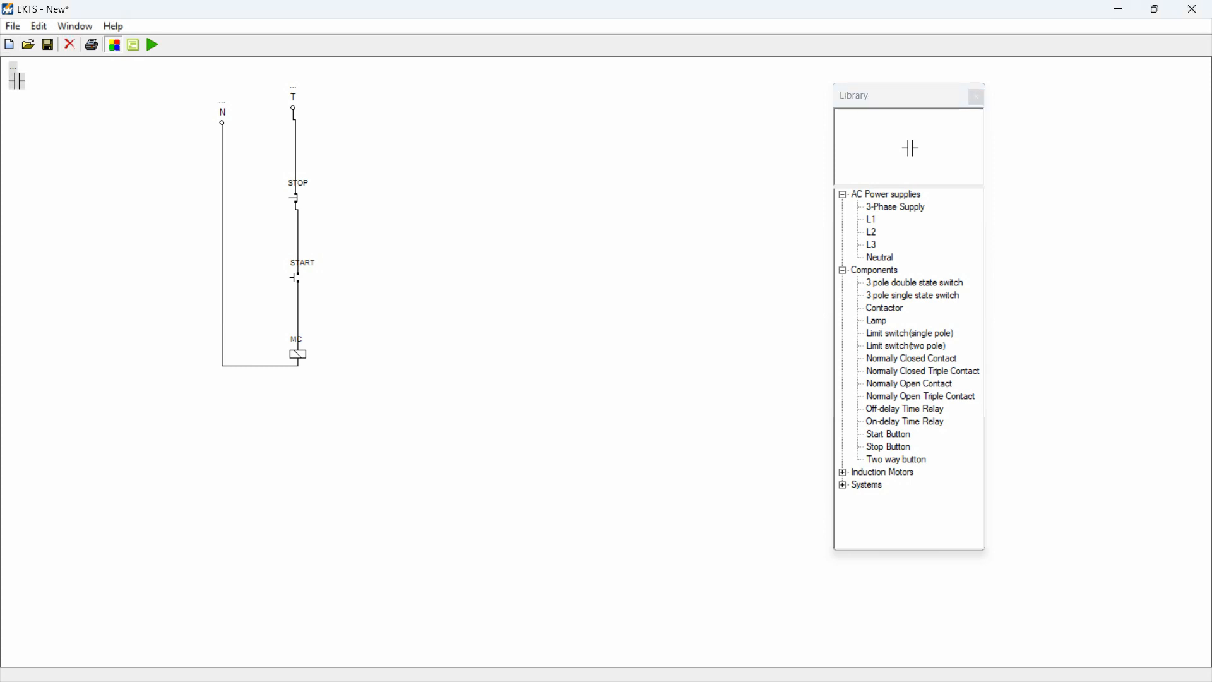
{"action": "left_click_drag", "start_coordinate": [17, 81], "coordinate": [330, 273]}
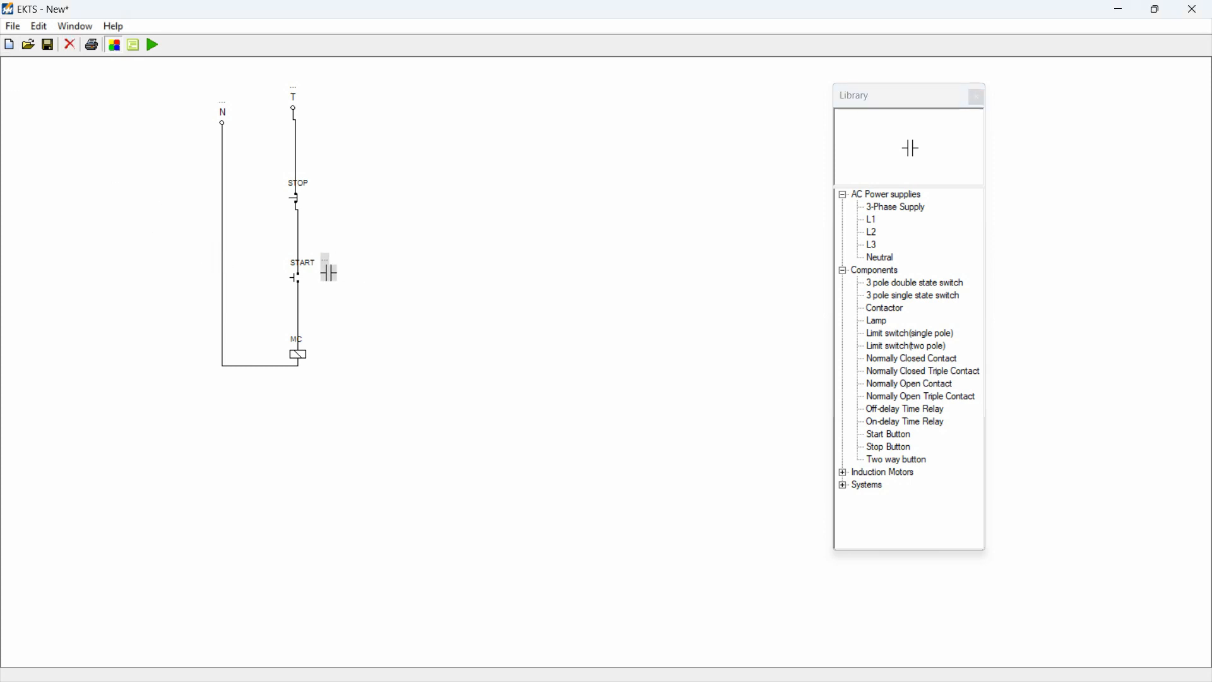
{"action": "left_click", "coordinate": [379, 290]}
{"action": "left_click", "coordinate": [329, 275]}
{"action": "right_click", "coordinate": [329, 275]}
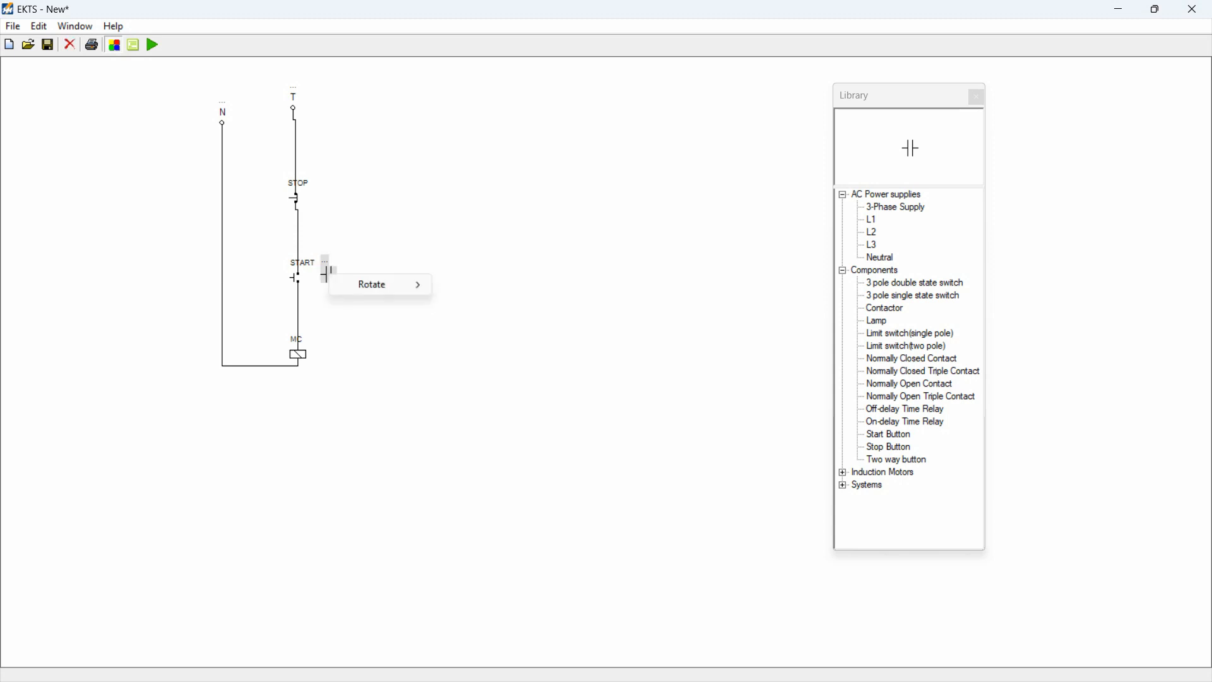
{"action": "mouse_move", "coordinate": [379, 285]}
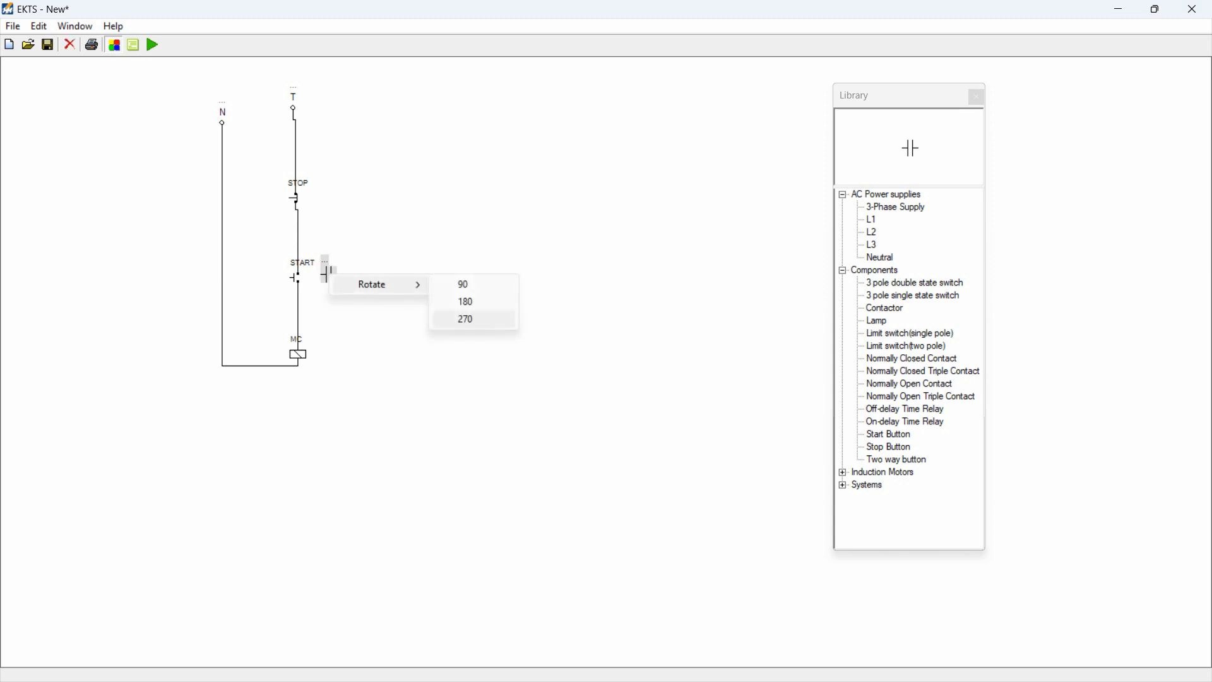
{"action": "left_click", "coordinate": [468, 319]}
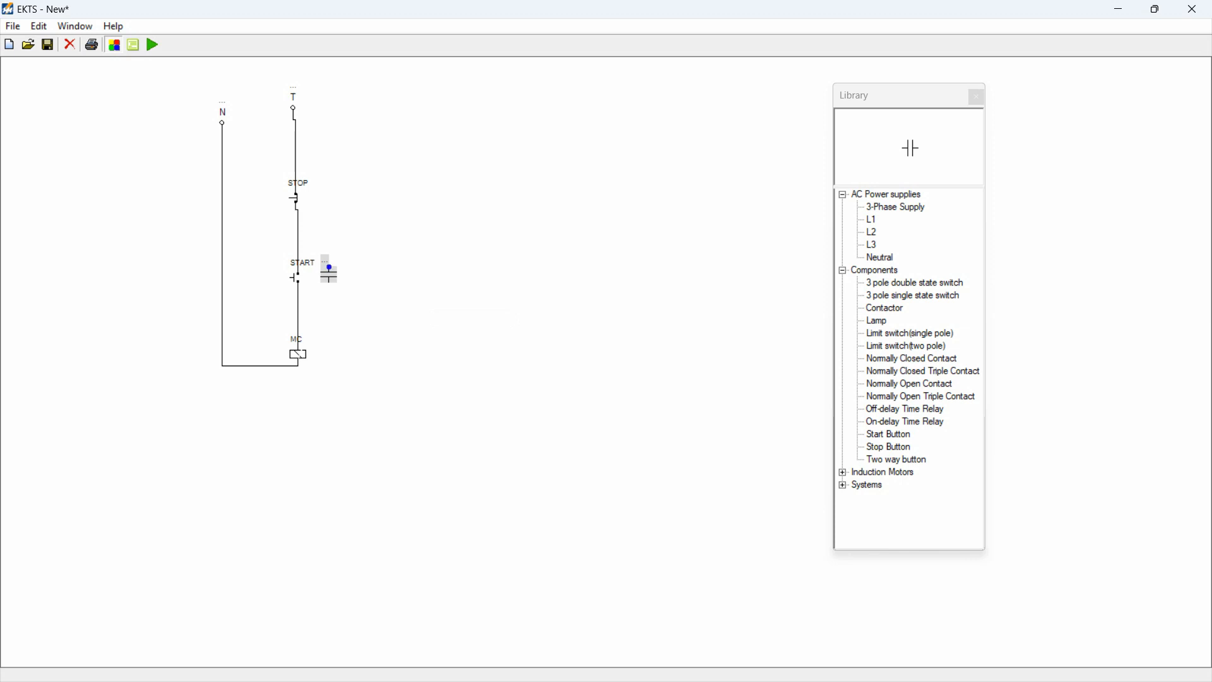
Step: Wire the normally open contact in parallel with the START button and assign it to contactor MC
{"action": "left_click_drag", "start_coordinate": [329, 267], "coordinate": [298, 254]}
{"action": "left_click_drag", "start_coordinate": [329, 282], "coordinate": [298, 295]}
{"action": "left_click", "coordinate": [326, 262]}
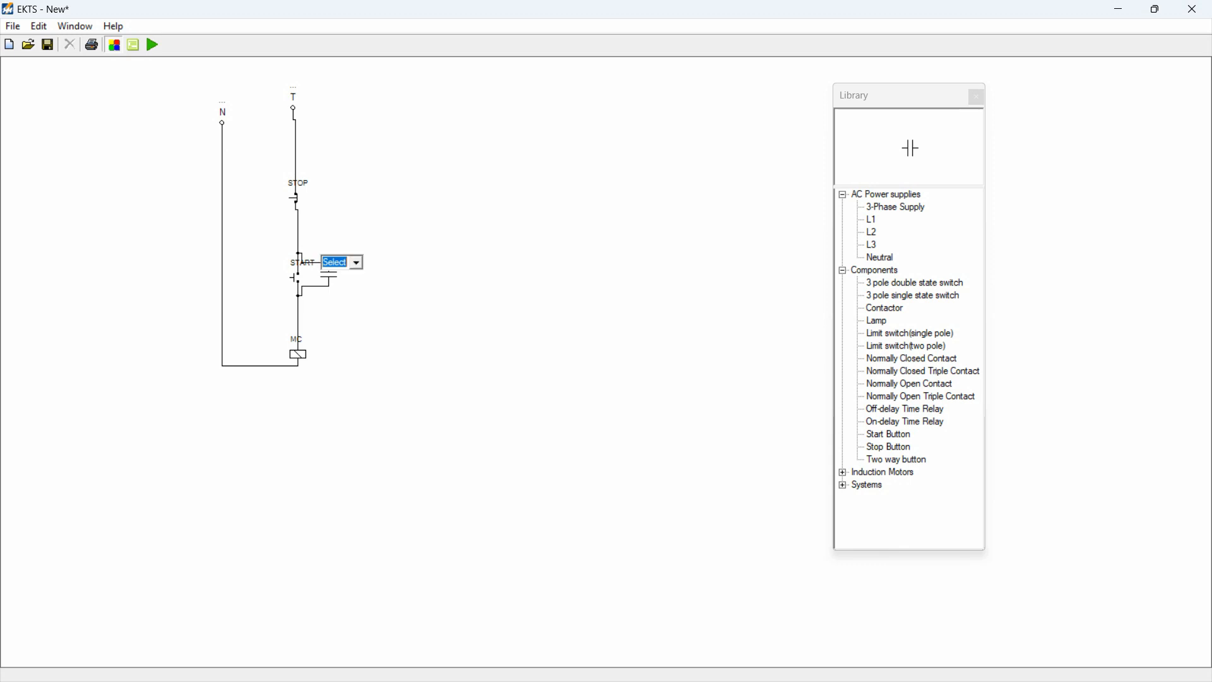
{"action": "left_click", "coordinate": [356, 262]}
{"action": "left_click", "coordinate": [342, 277]}
{"action": "key", "text": "Return"}
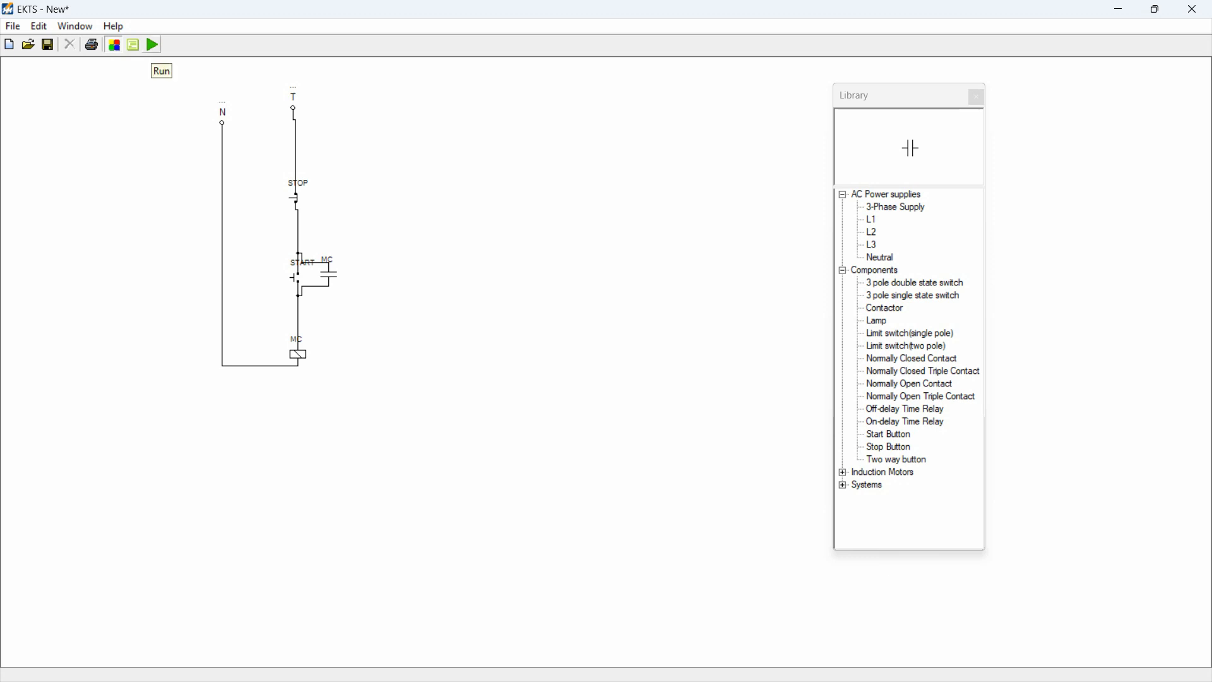
Step: Simulate the self-holding circuit by operating START and STOP in turn, and end the simulation
{"action": "left_click", "coordinate": [152, 44]}
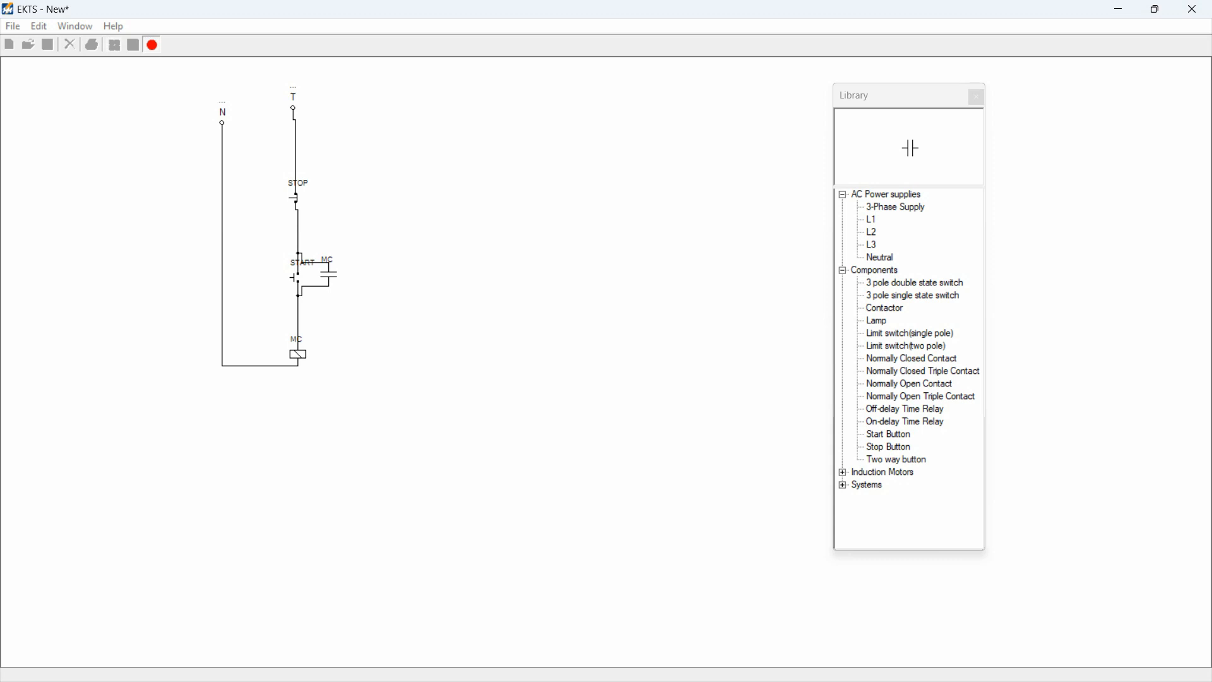
{"action": "left_click", "coordinate": [294, 278]}
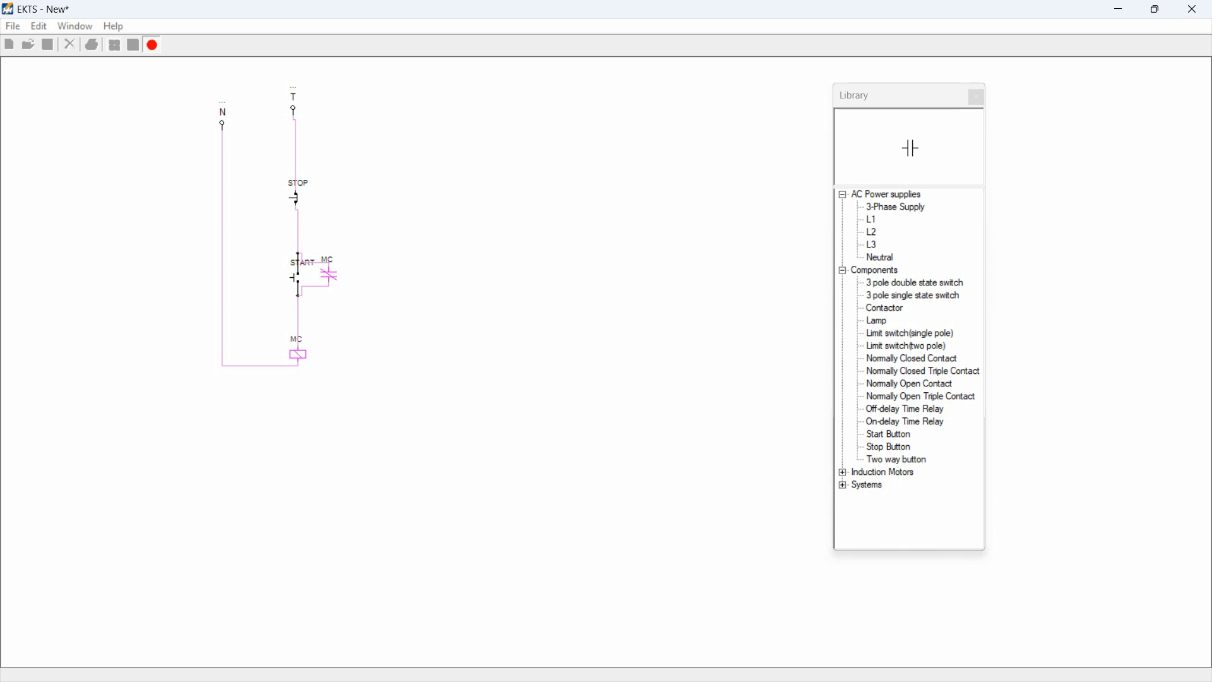
{"action": "left_click", "coordinate": [294, 198]}
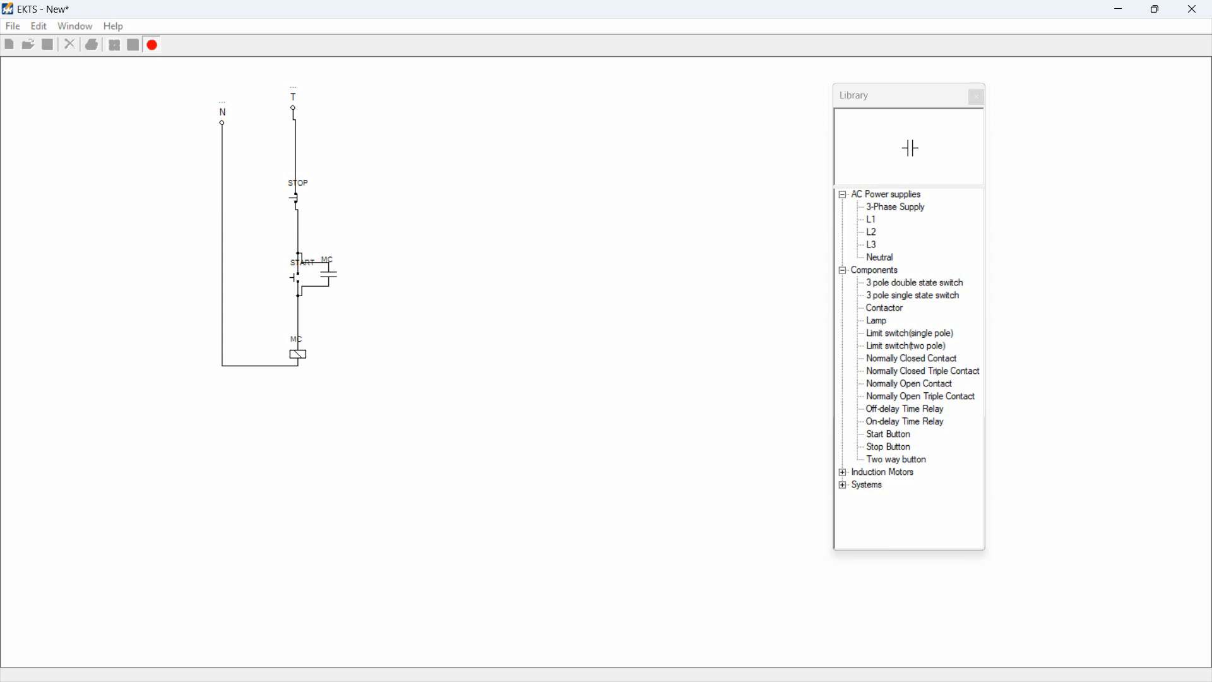
{"action": "left_click", "coordinate": [151, 45]}
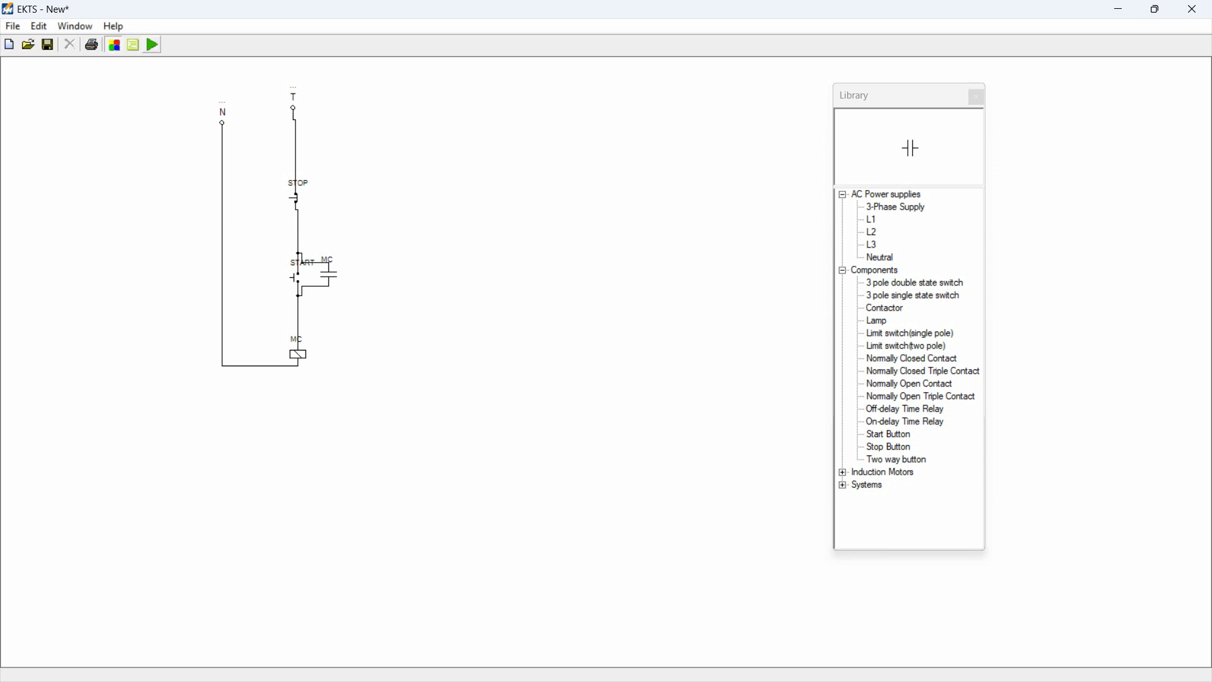